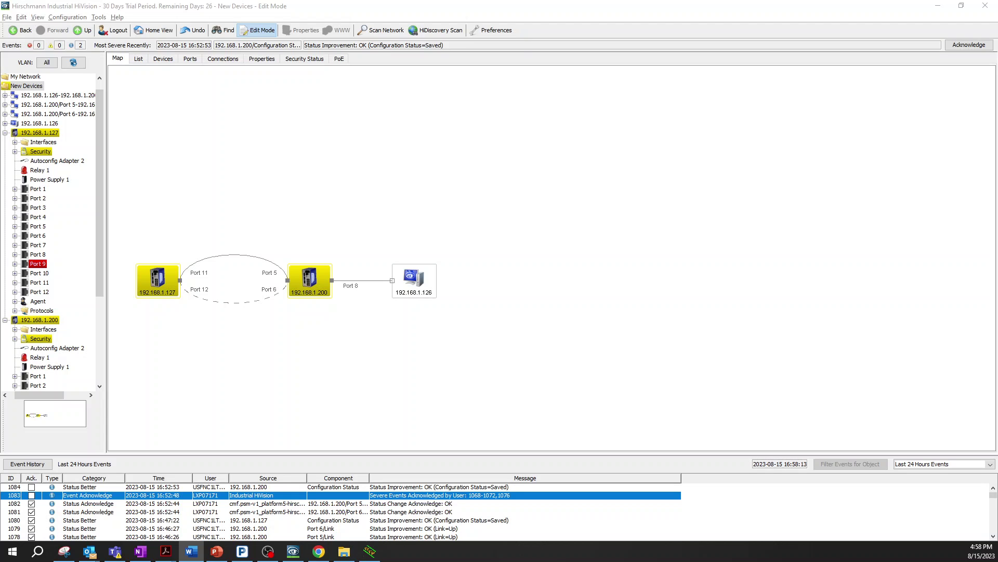
- Verify the TFTP server 192.168.1.126 and the Zero Touch Device Replacement URL in preferences, then accept them
left_click(509, 33)
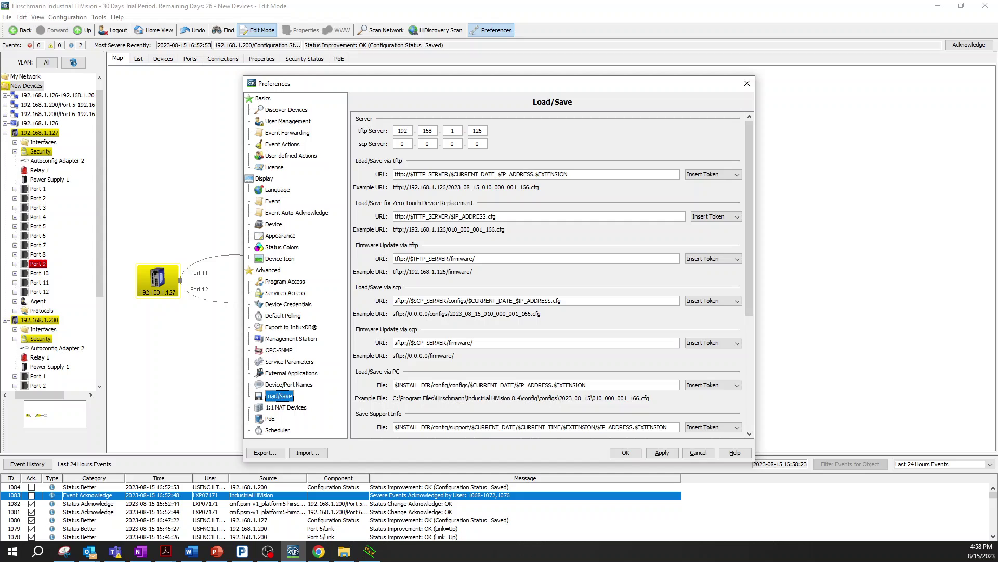
double_click(477, 131)
left_click_drag(498, 216, 395, 216)
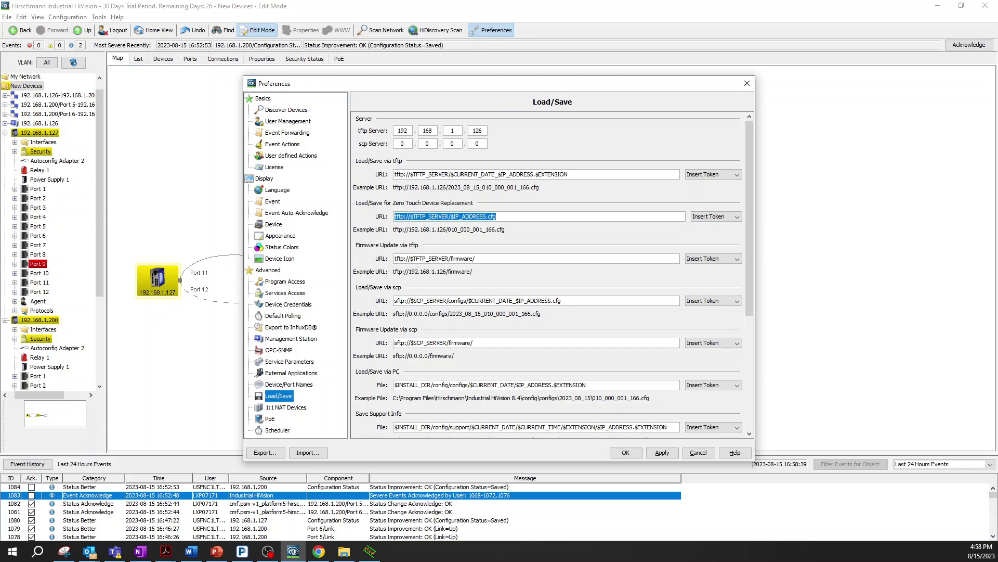
left_click(625, 452)
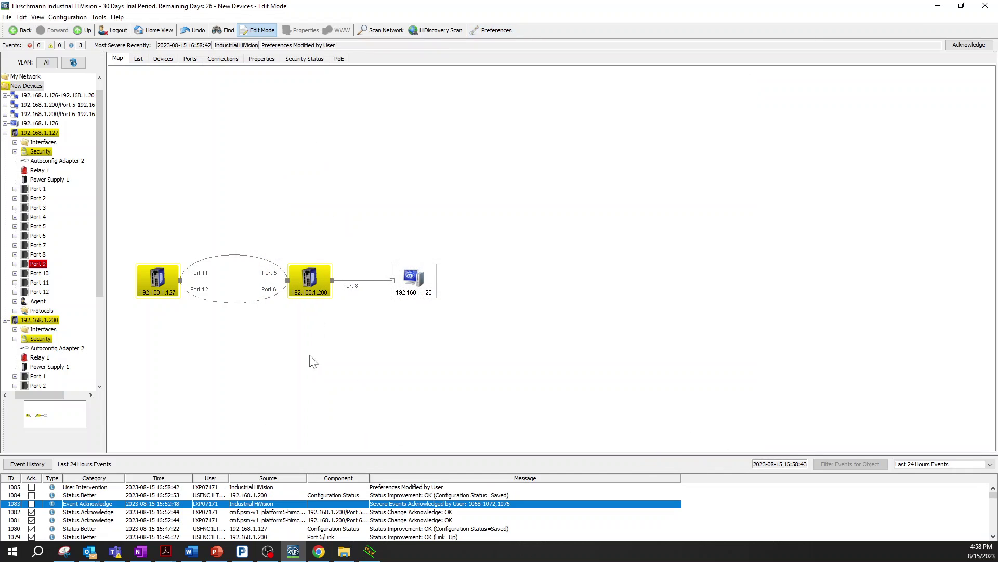
- Open MultiConfig for switches 192.168.1.127 and 192.168.1.200 together
left_click(159, 276)
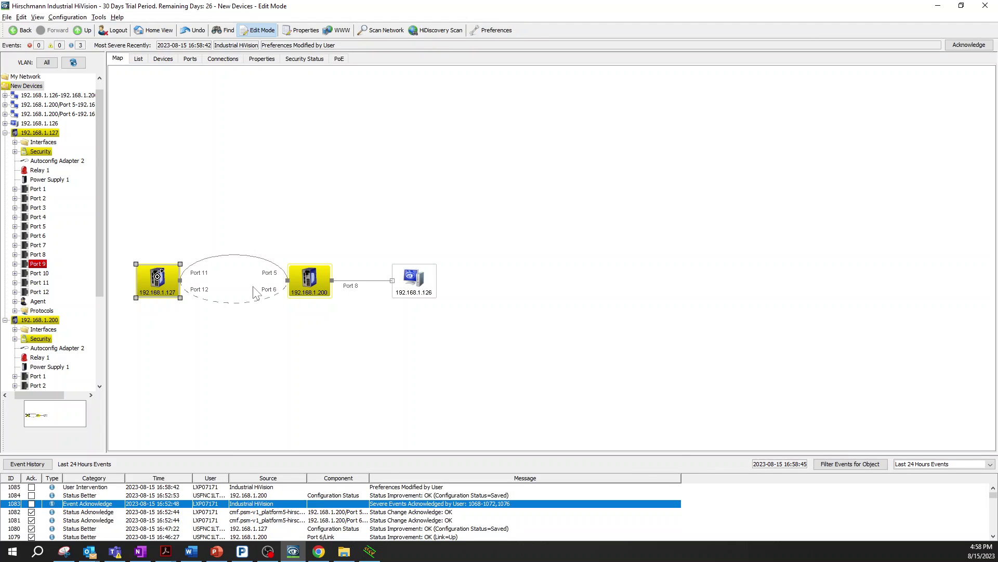
left_click(312, 283, "ctrl")
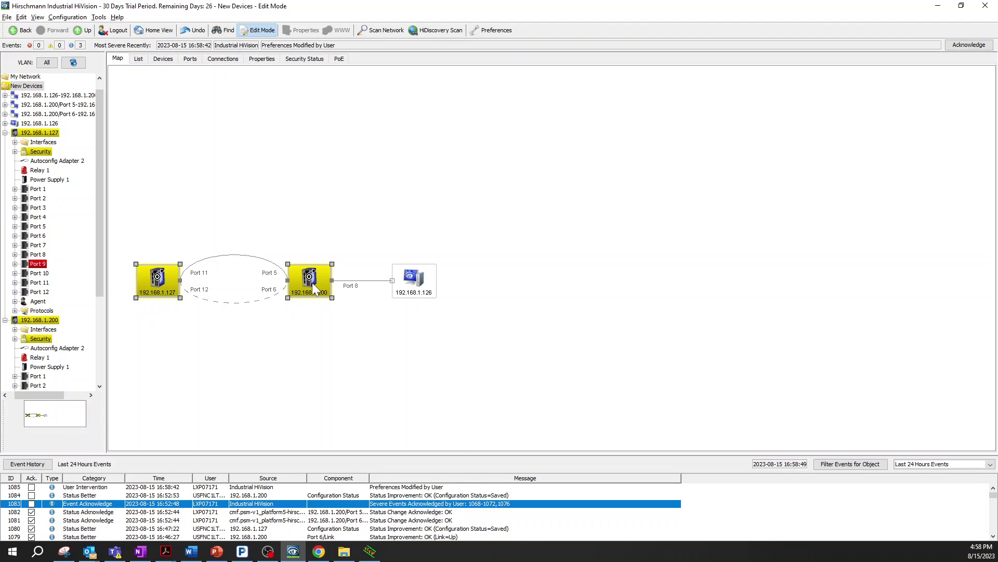
right_click(312, 282)
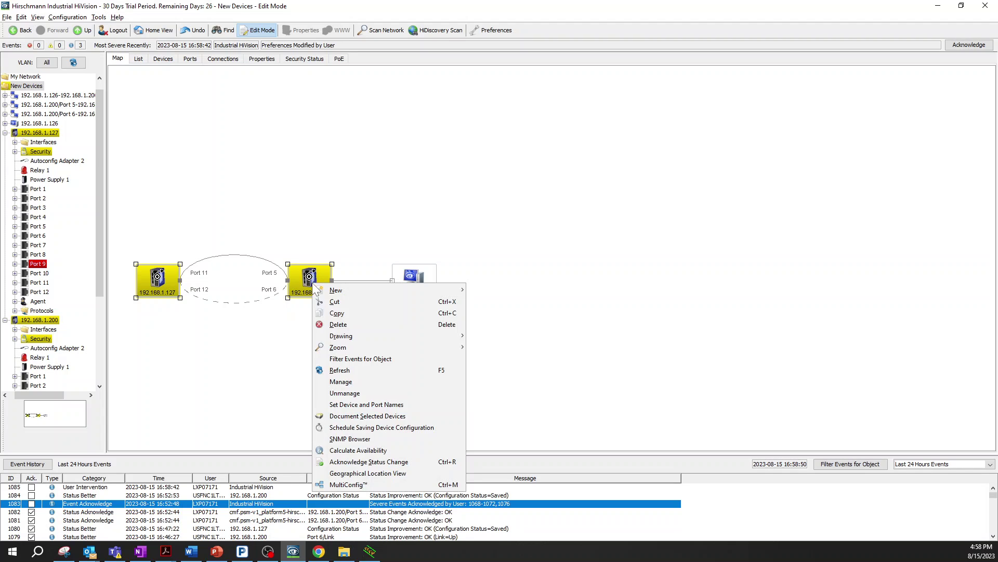
left_click(385, 486)
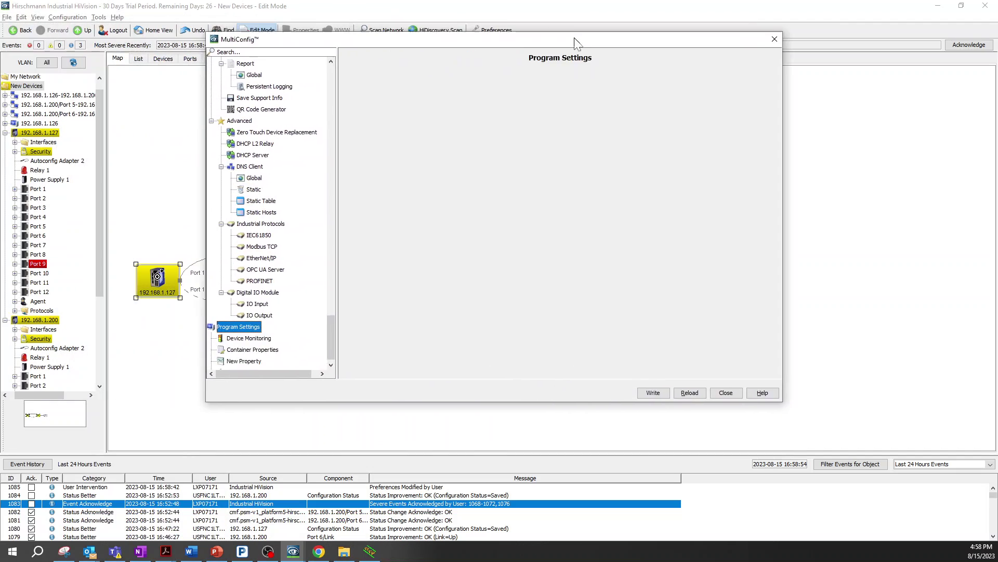
left_click_drag(574, 37, 722, 75)
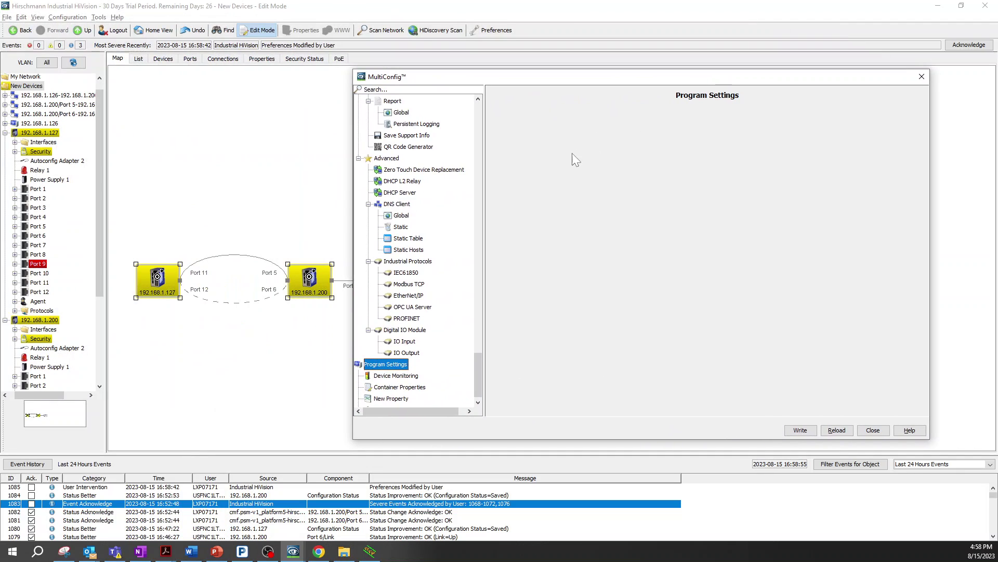
- Under Advanced > Zero Touch Device Replacement, tick Save config to tftp Server
left_click(379, 162)
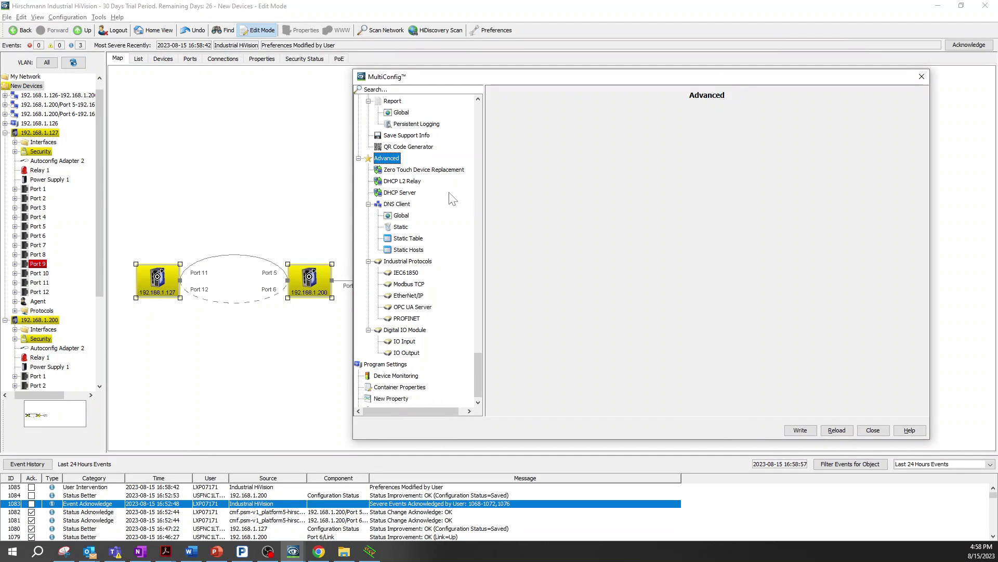
left_click(423, 171)
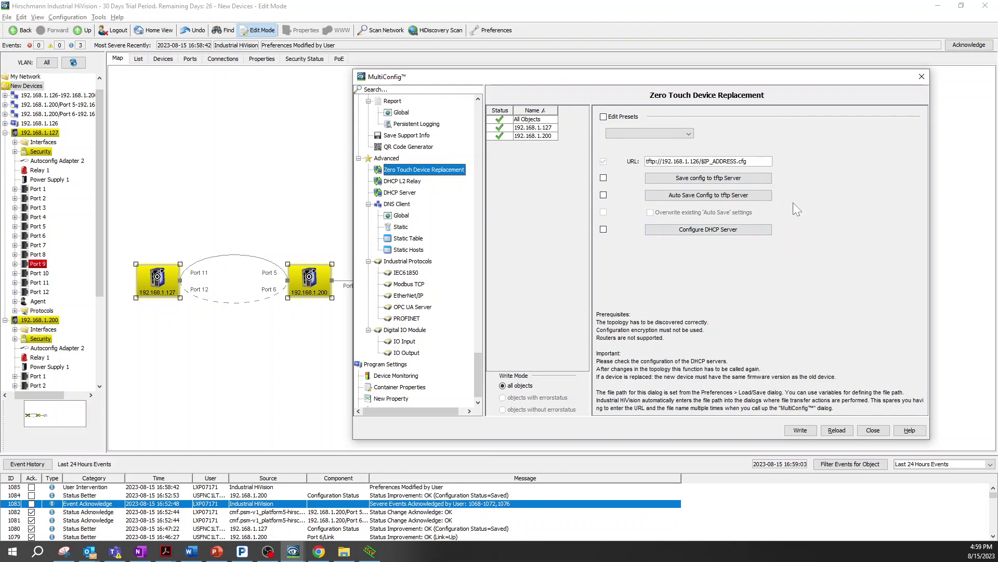
left_click(603, 178)
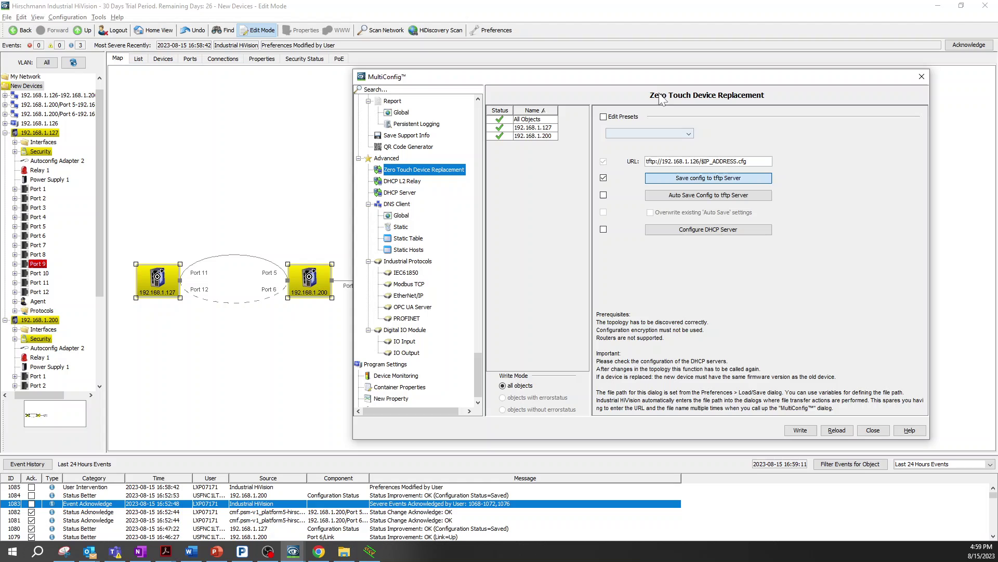
left_click_drag(651, 80, 653, 136)
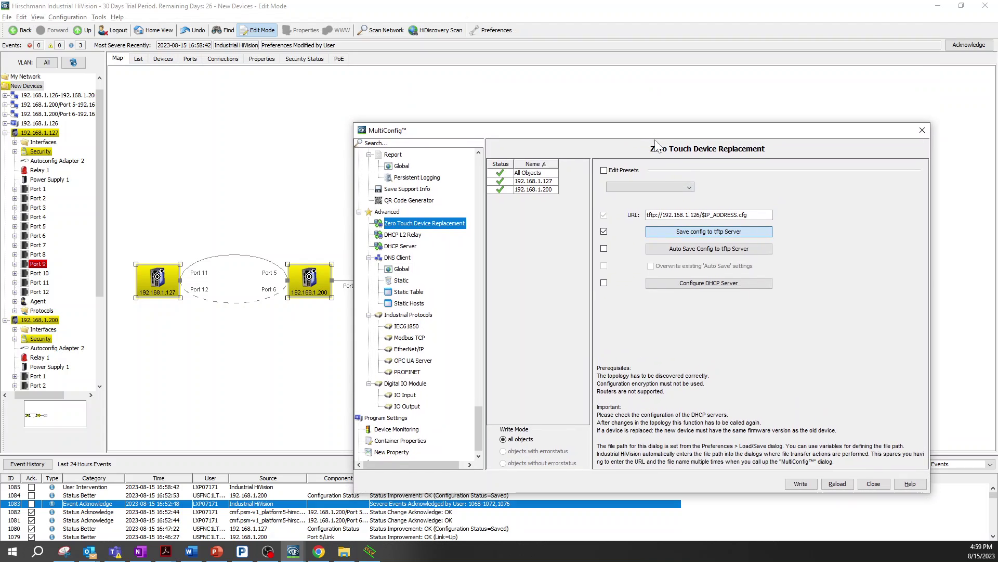
- With Tftpd64 and its folder visible, write MultiConfig so 192_168_001_127.cfg and 192_168_001_200.cfg arrive
left_click(367, 554)
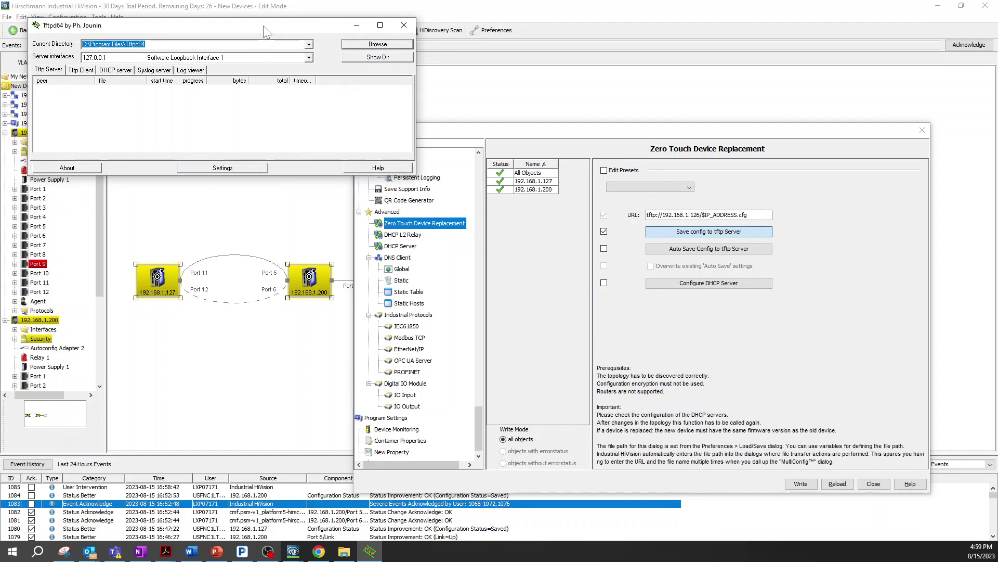
left_click_drag(263, 27, 256, 20)
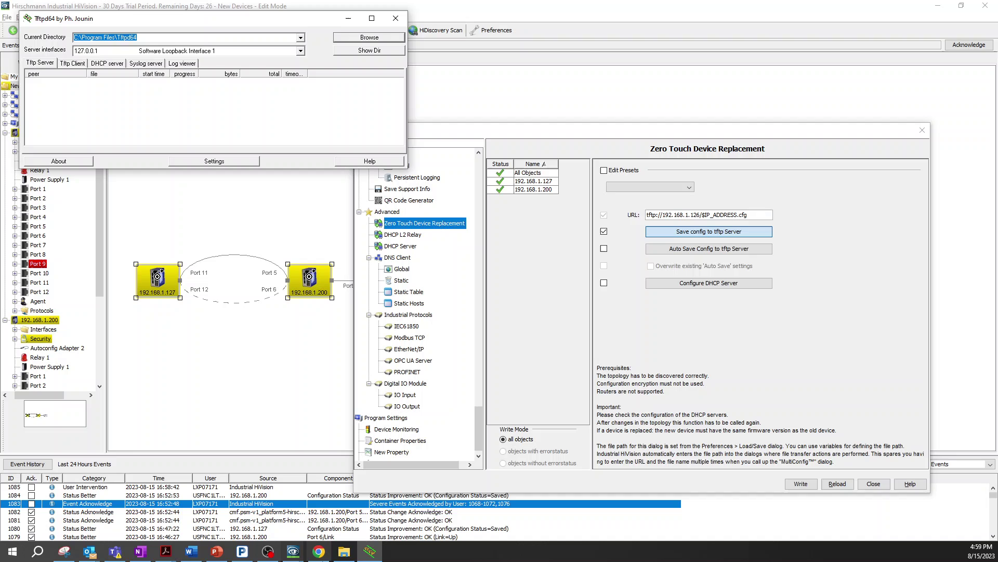
left_click(344, 553)
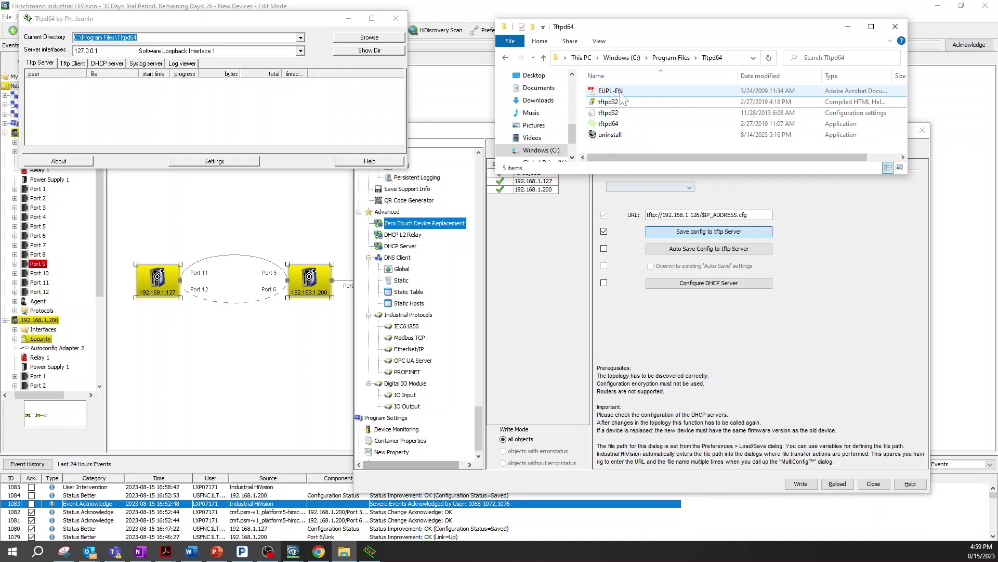
left_click_drag(654, 31, 650, 24)
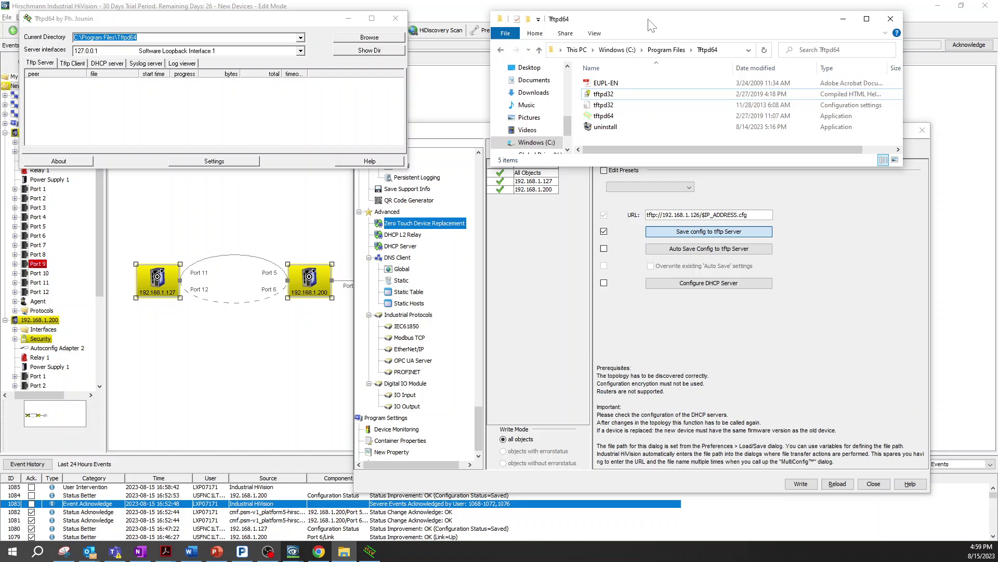
left_click(562, 237)
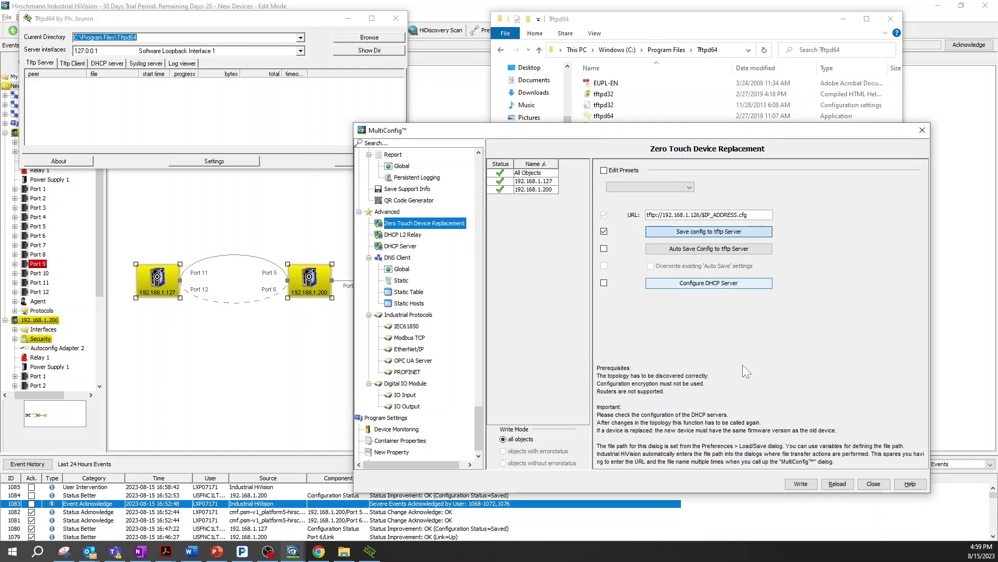
left_click(798, 482)
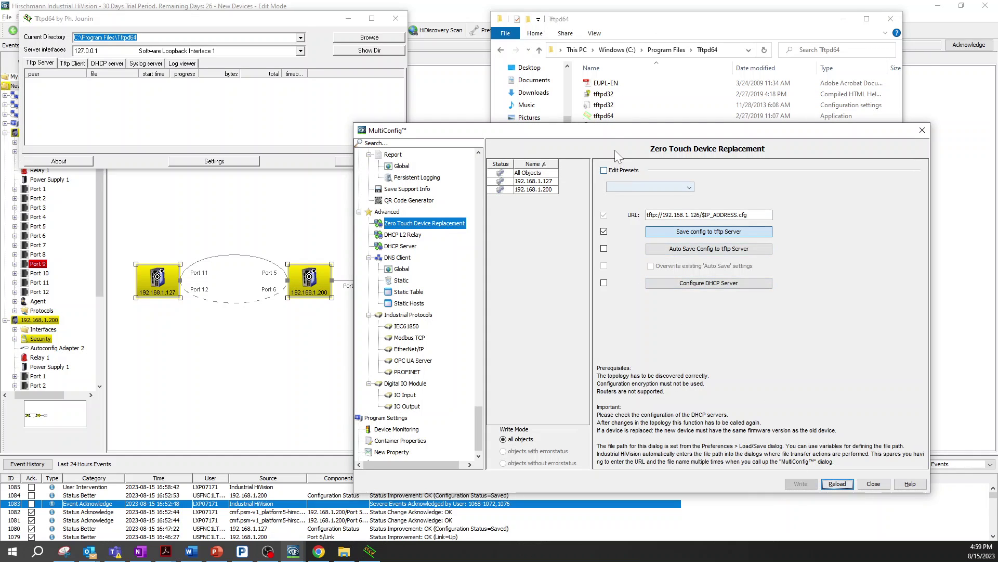
left_click_drag(613, 131, 614, 147)
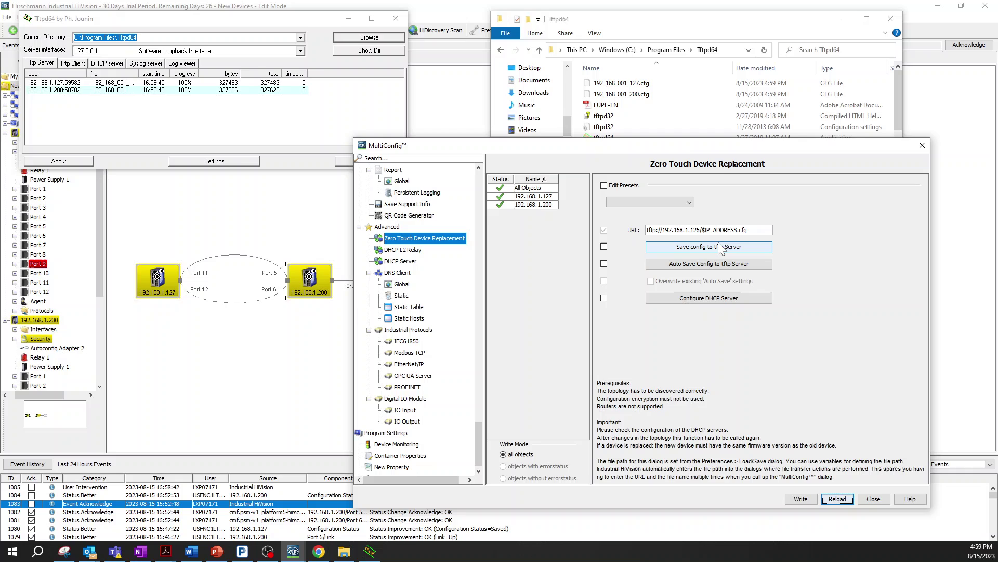
- Tick Auto Save Config to tftp Server and Overwrite existing 'Auto Save' settings
left_click(603, 263)
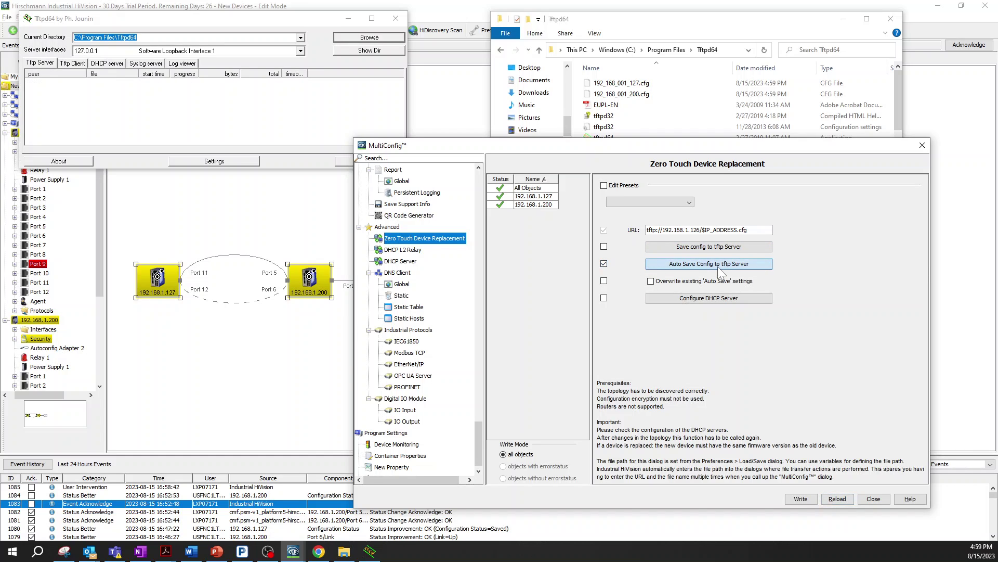
left_click(653, 283)
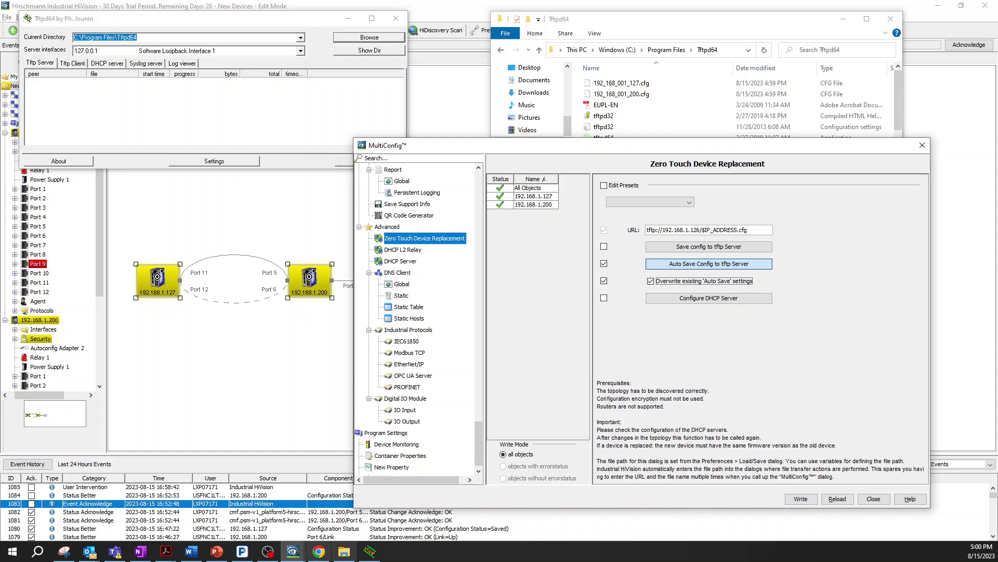
left_click(319, 552)
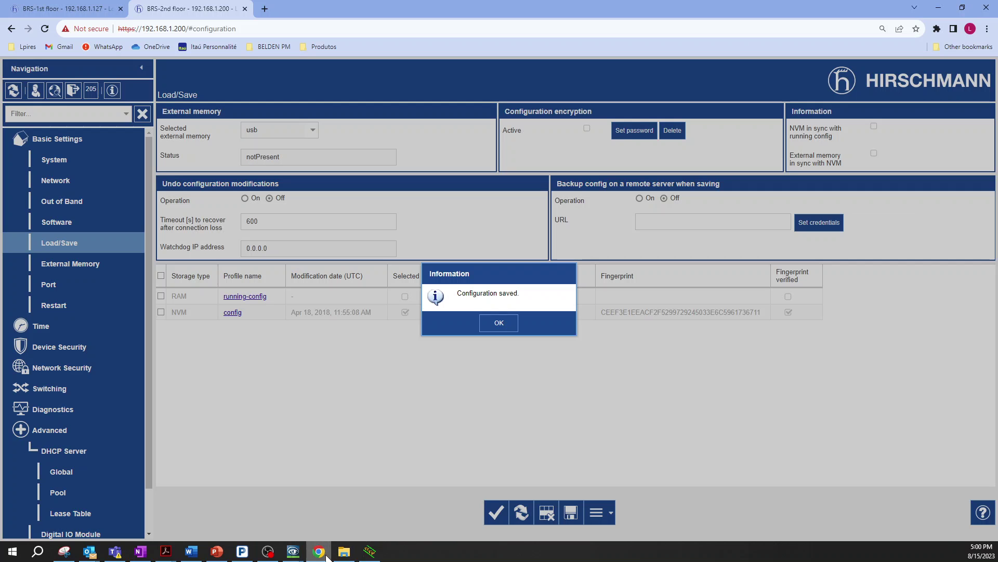
- Dismiss 'Configuration saved' and check that 192.168.1.127's Backup URL is empty, with remote backup Off
left_click(500, 324)
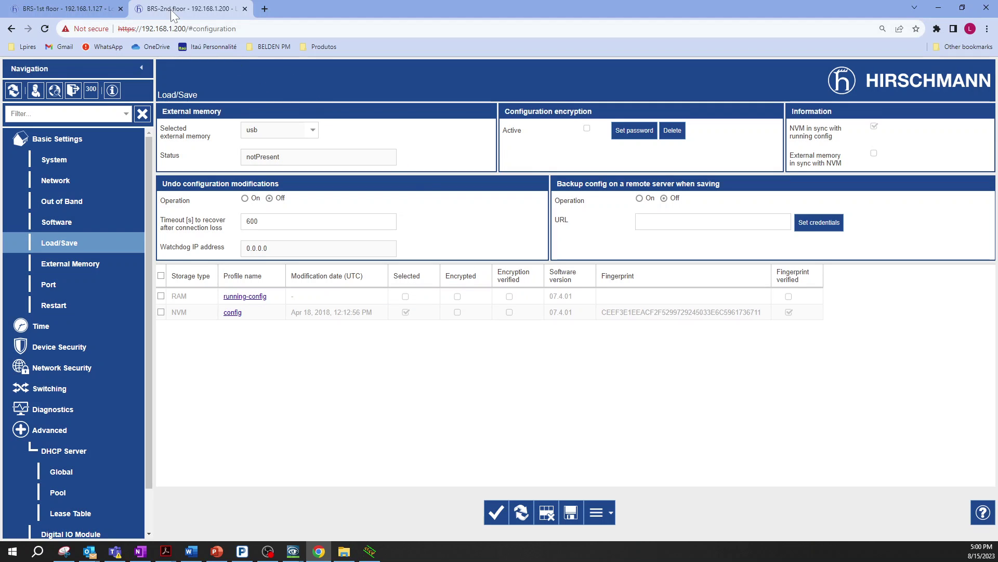
left_click(77, 8)
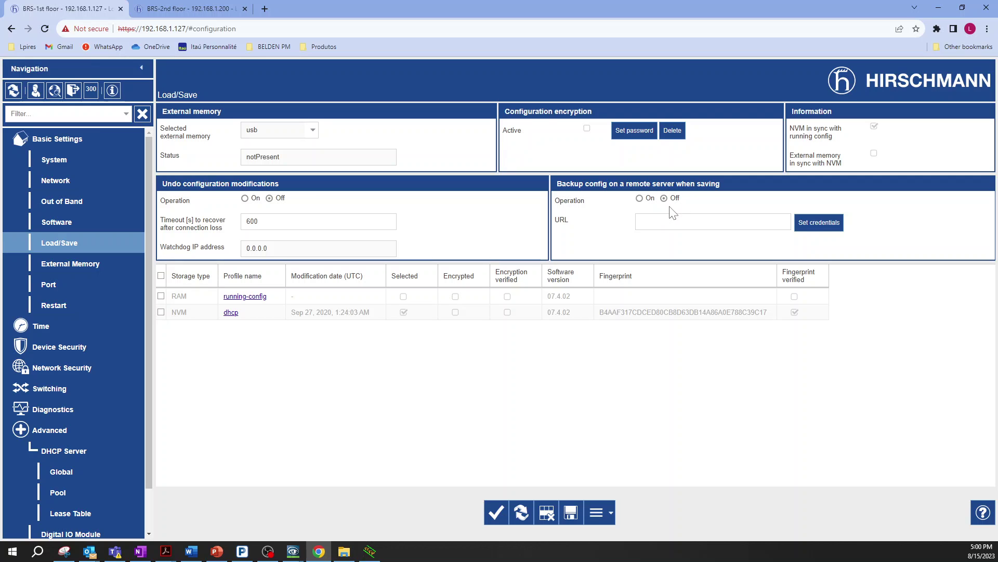
left_click(673, 221)
- Write auto-save from MultiConfig and reload 192.168.1.127's Load/Save page to show tftp://192.168.1.126/192_168_001_127.cfg
key("alt+Tab")
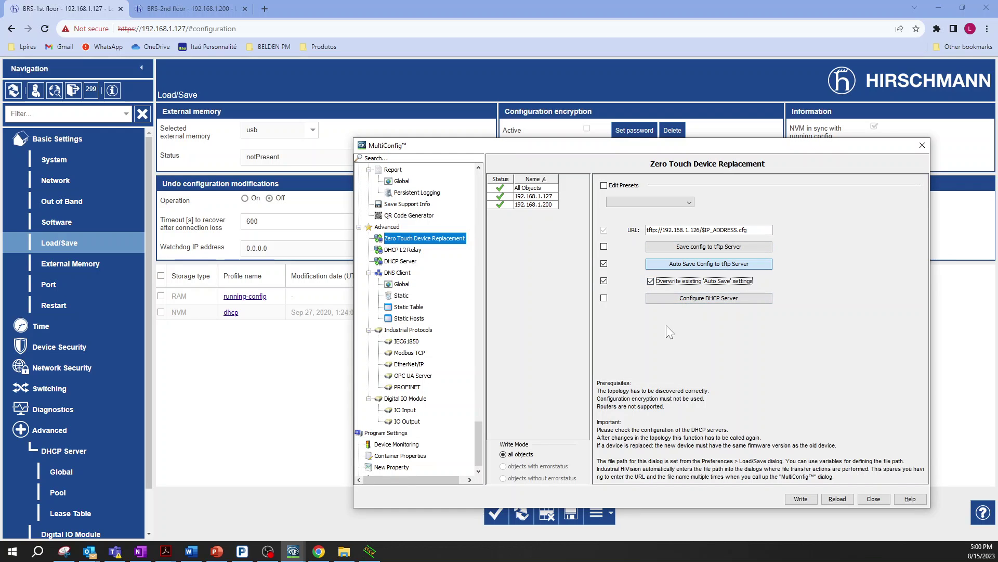
left_click(802, 498)
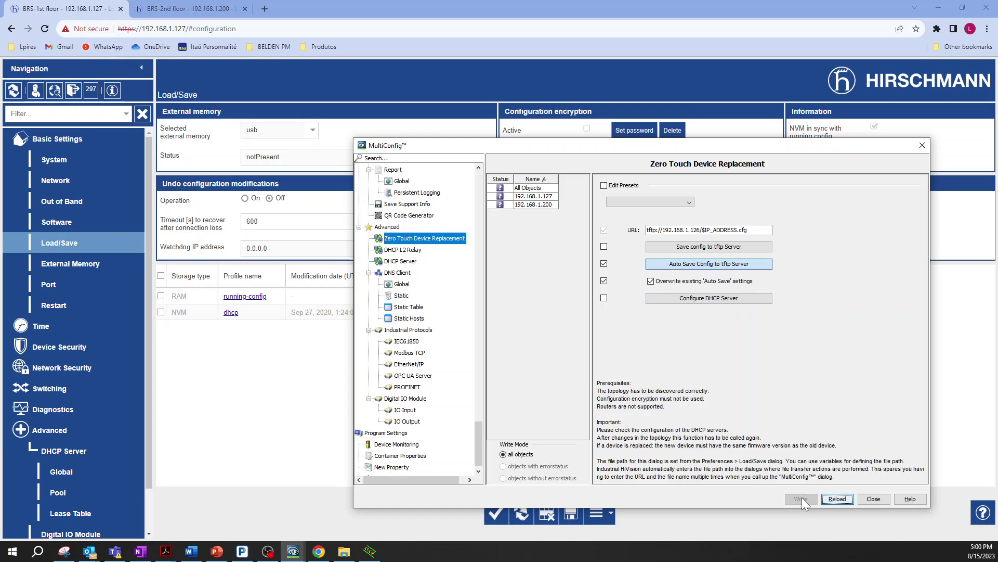
left_click(340, 354)
left_click(521, 512)
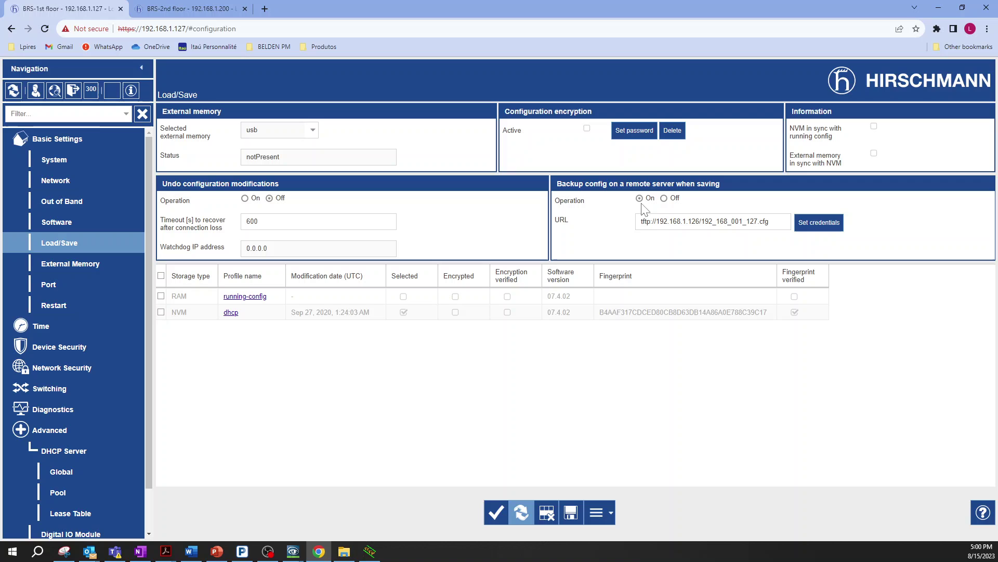
- Check 127's new backup URL, then reload 192.168.1.200's Load/Save page to show 192_168_001_200.cfg
left_click(652, 221)
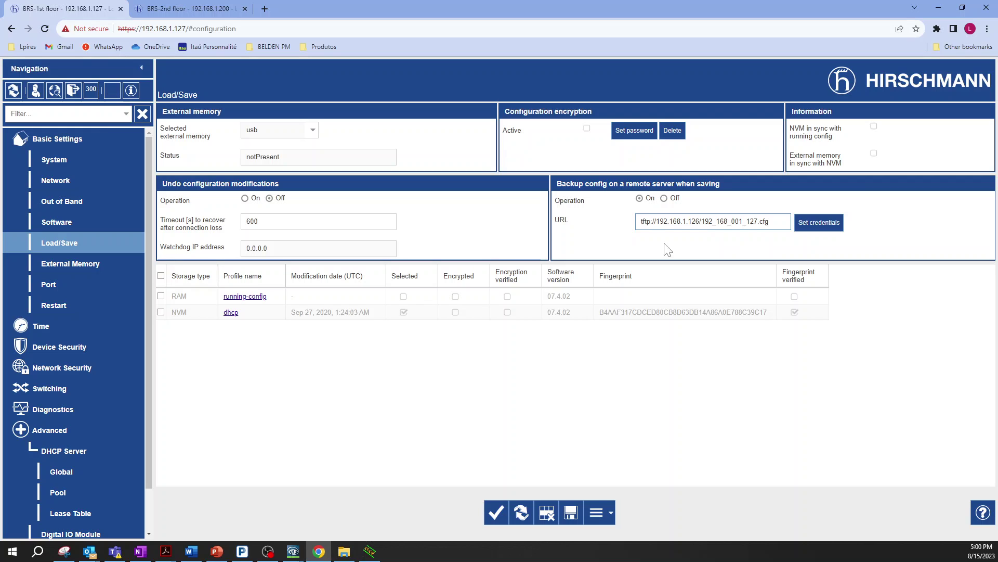
left_click(213, 8)
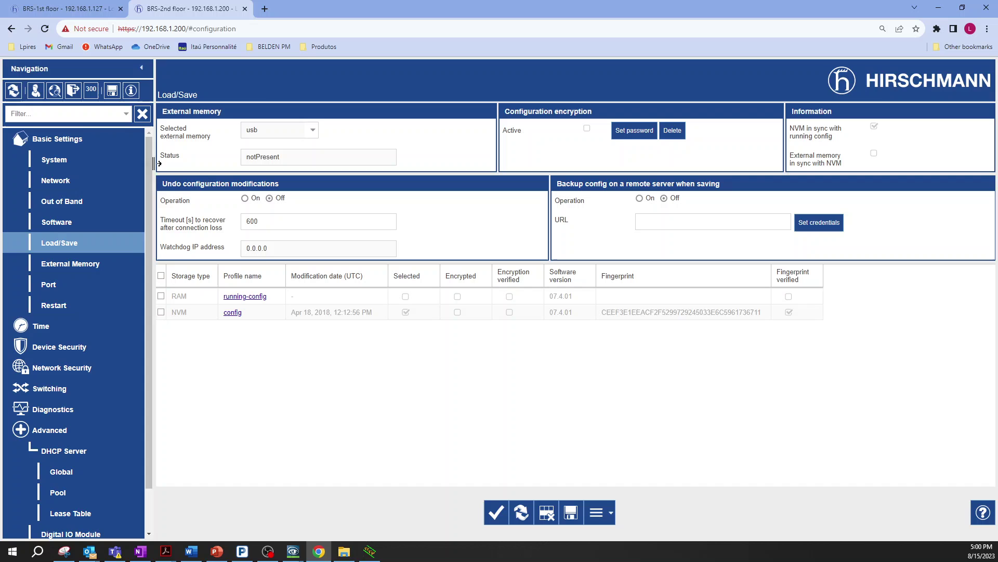
left_click(522, 513)
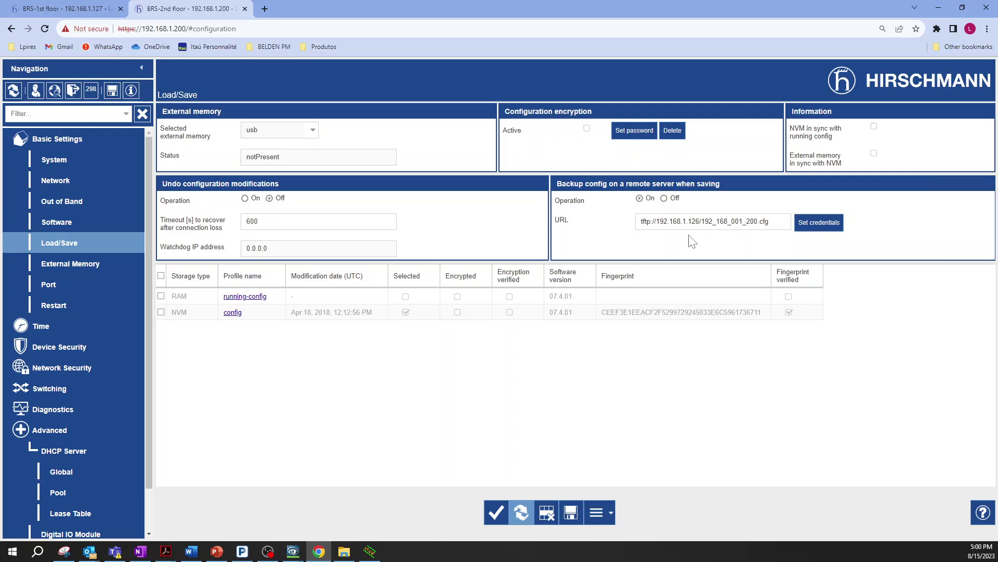
key("alt+Tab")
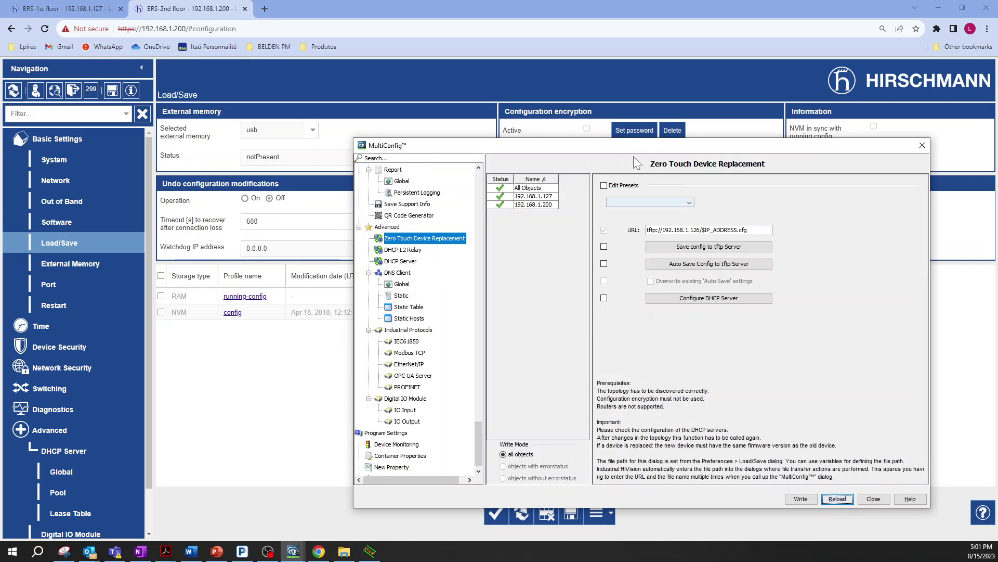
- Tick Configure DHCP Server in MultiConfig and show 192.168.1.200's DHCP Server Global page
left_click_drag(620, 151, 623, 121)
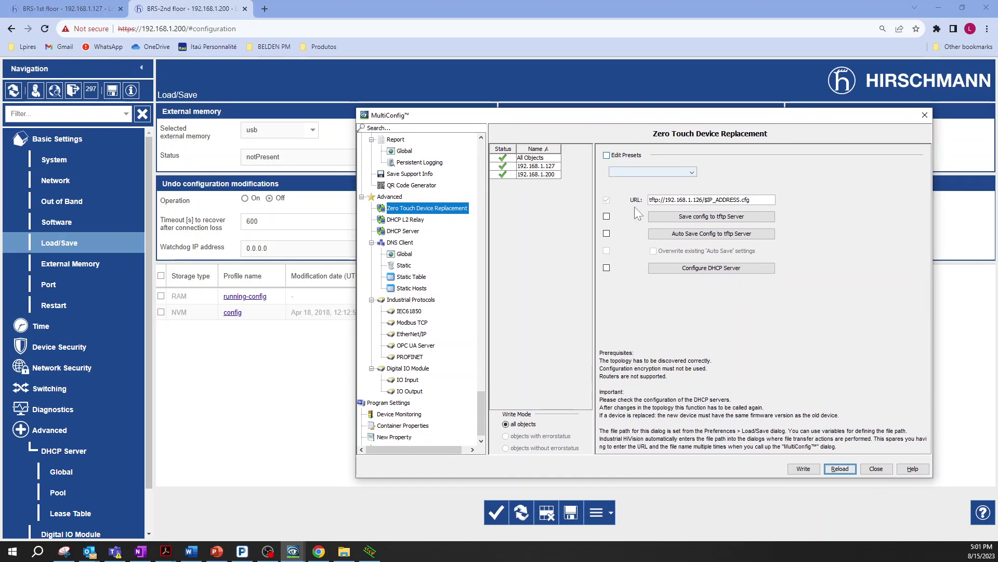
left_click(606, 268)
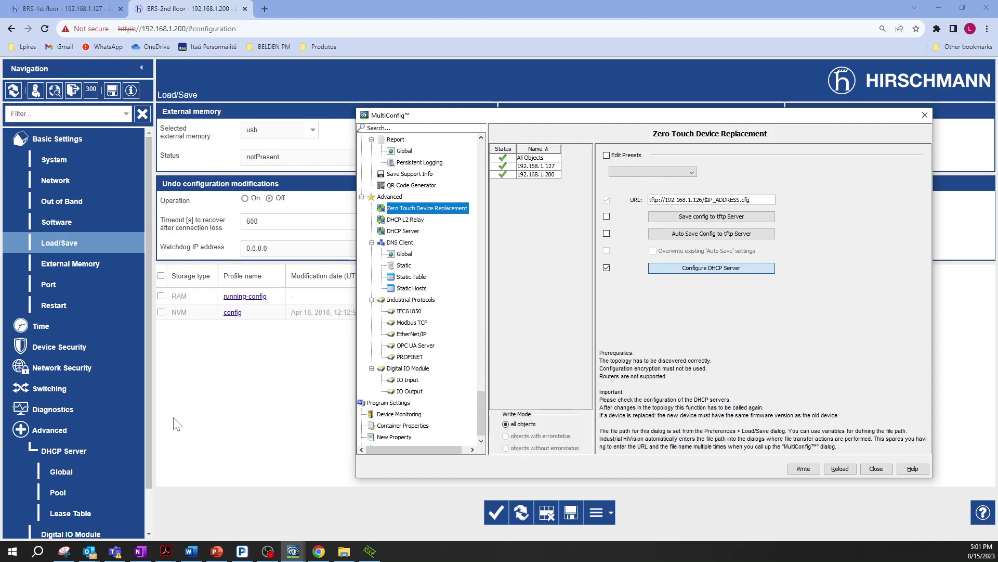
left_click(68, 474)
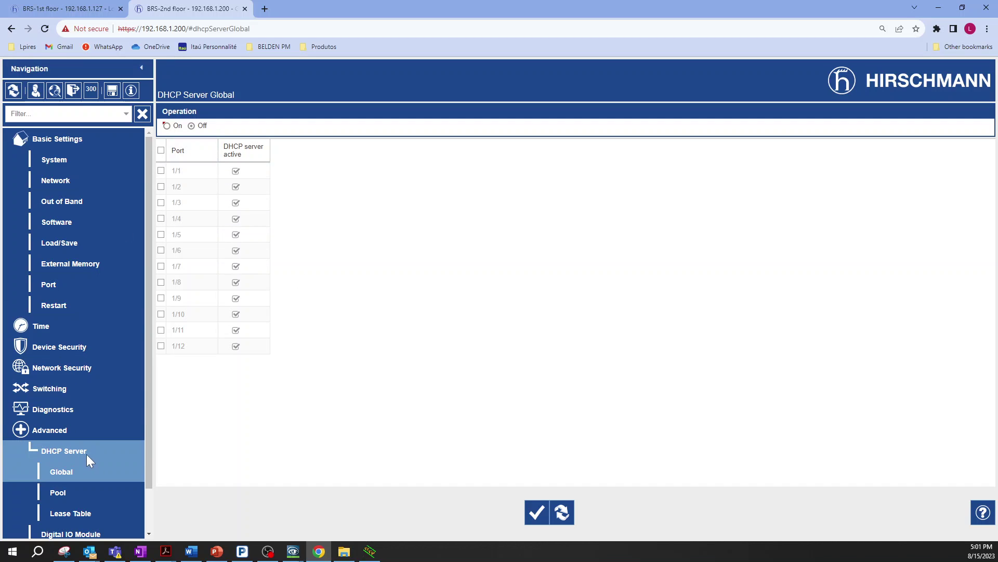
- Reload 192.168.1.200's DHCP Global settings, discard changes and leave its DHCP server Off
scroll(88, 454, "down", 1)
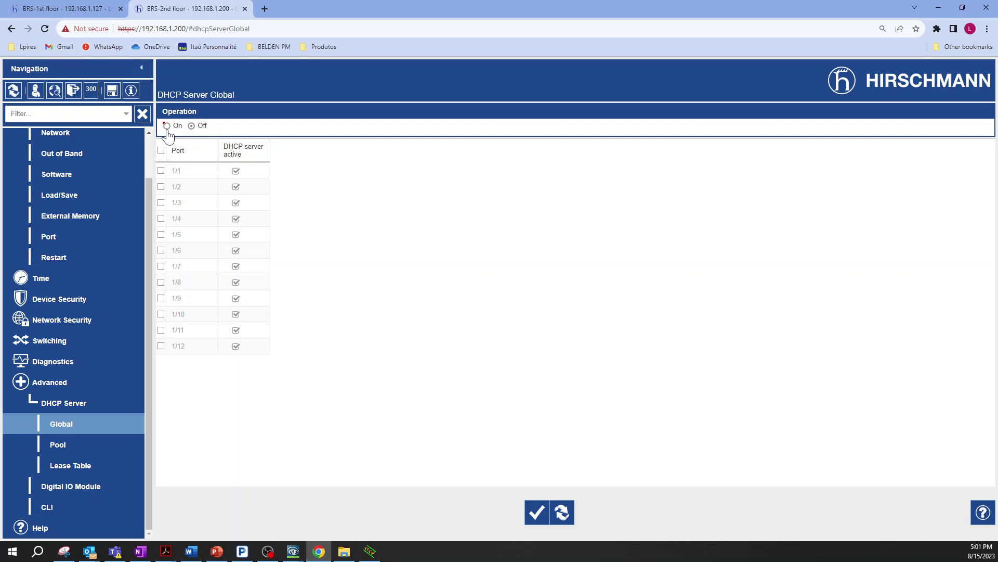
left_click(562, 512)
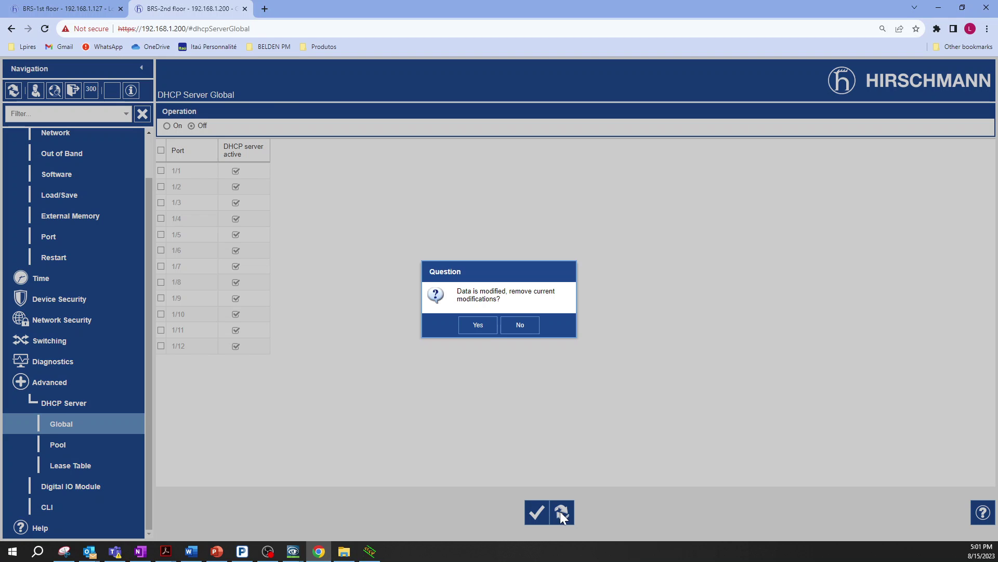
left_click(475, 323)
left_click(192, 126)
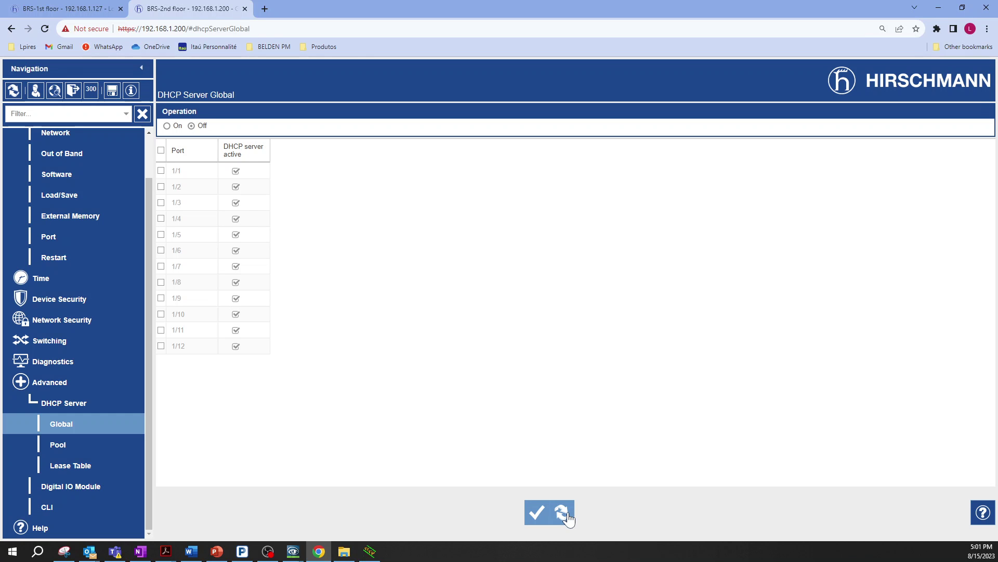
- Turn on and apply 192.168.1.127's DHCP server, then show its empty address pool
left_click(79, 5)
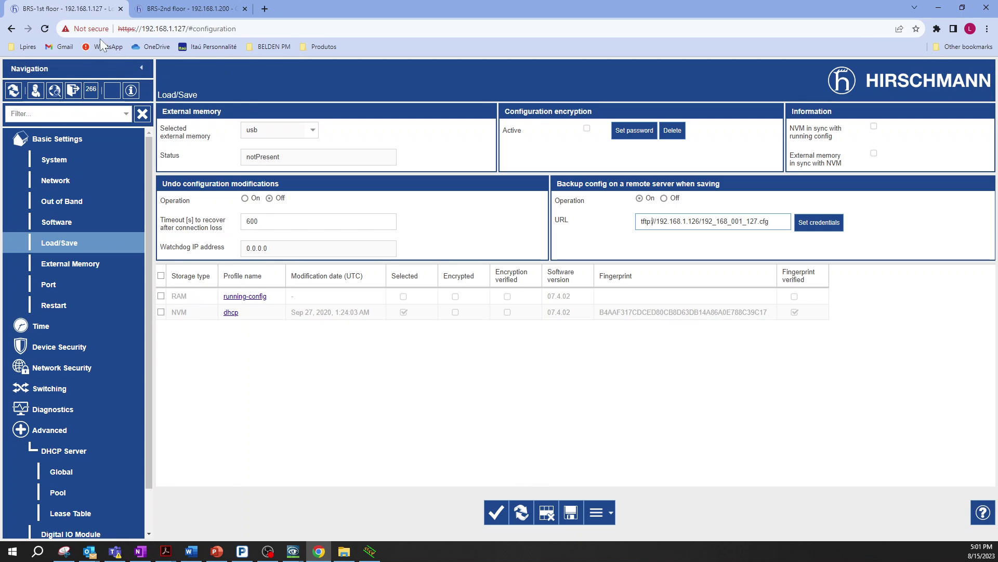
left_click(61, 471)
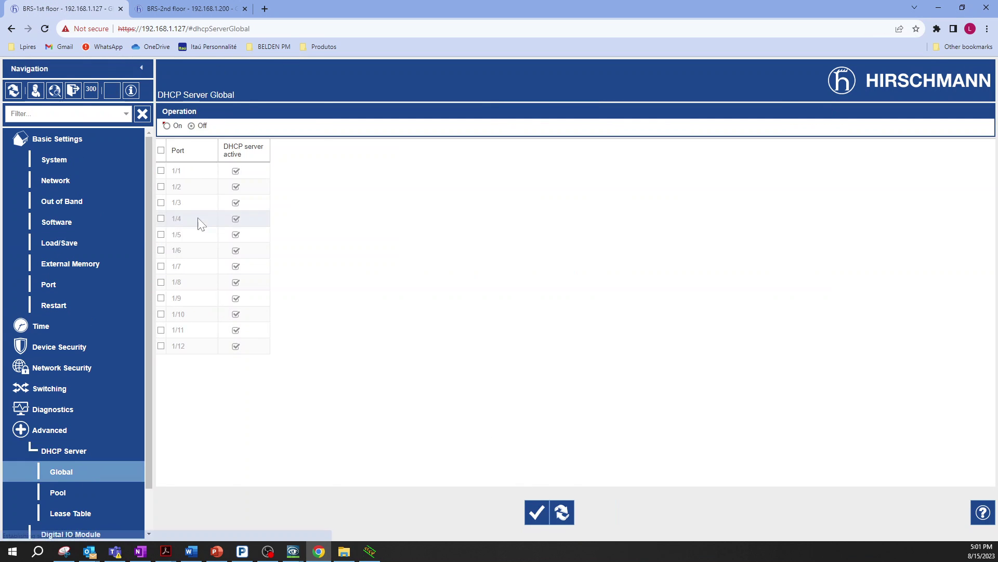
left_click(563, 513)
left_click(478, 325)
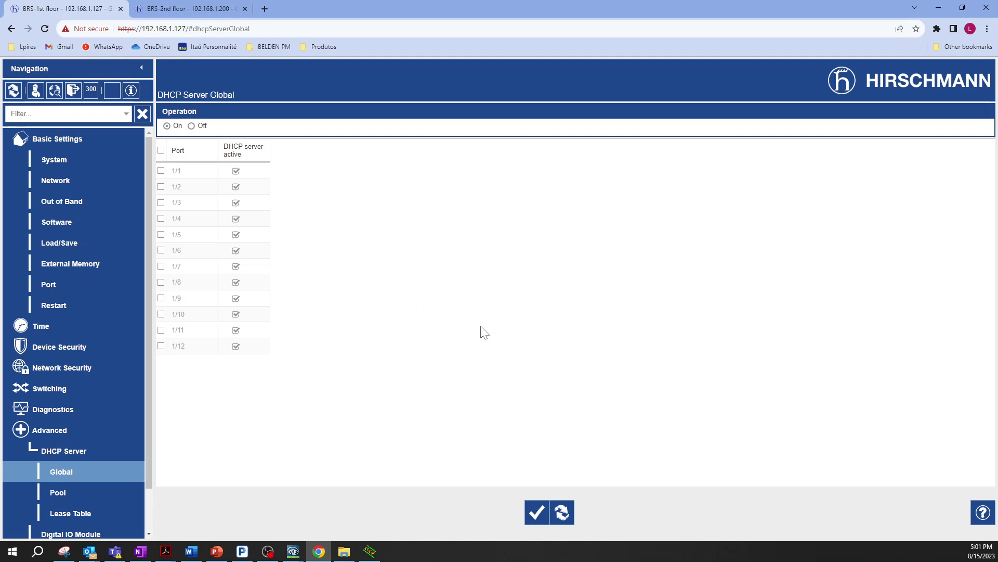
left_click(536, 513)
left_click(73, 494)
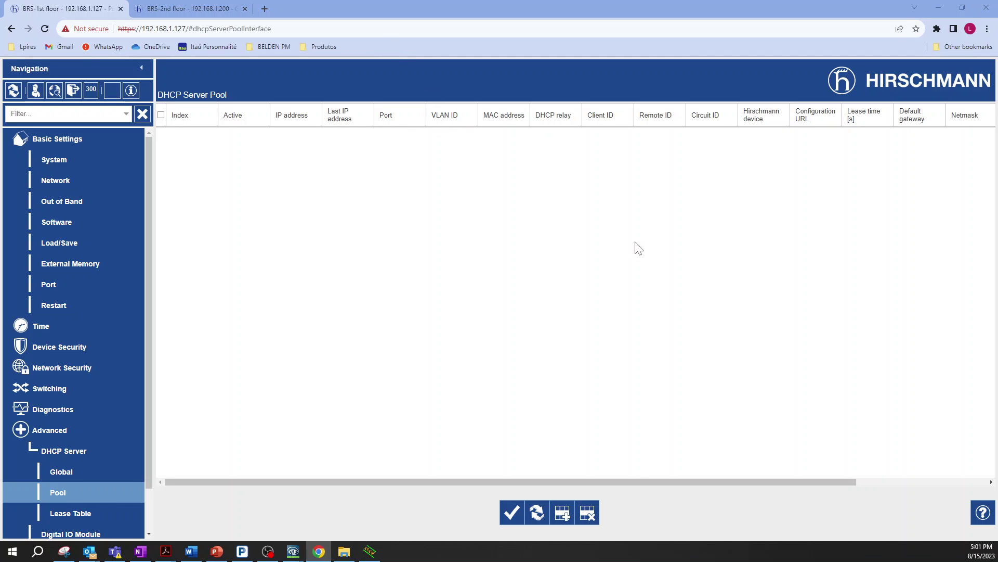
- Write the DHCP zero-touch settings, then reload 127's pool to show 192.168.1.200 on ports 1/11 and 1/12
key("alt+Tab")
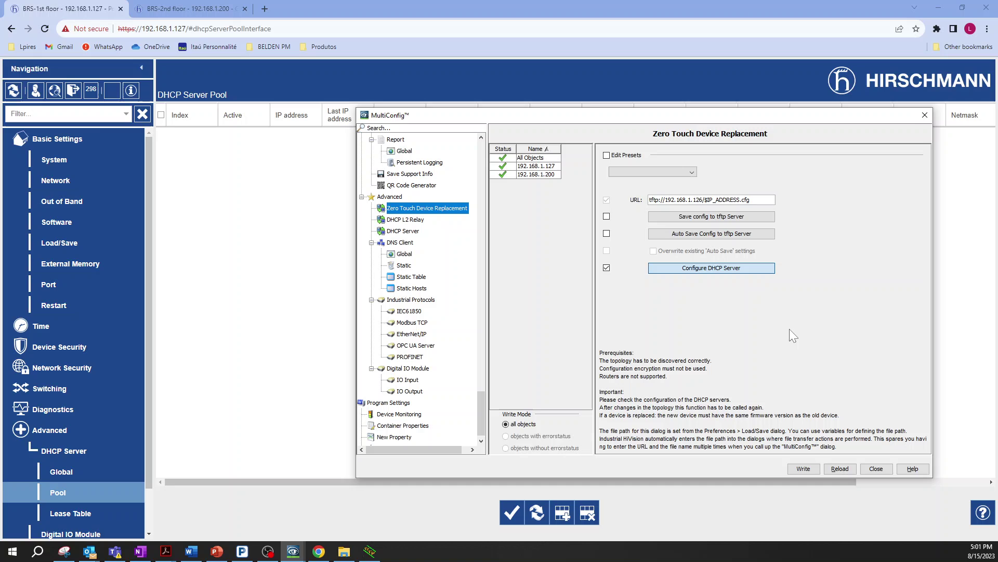
left_click(807, 469)
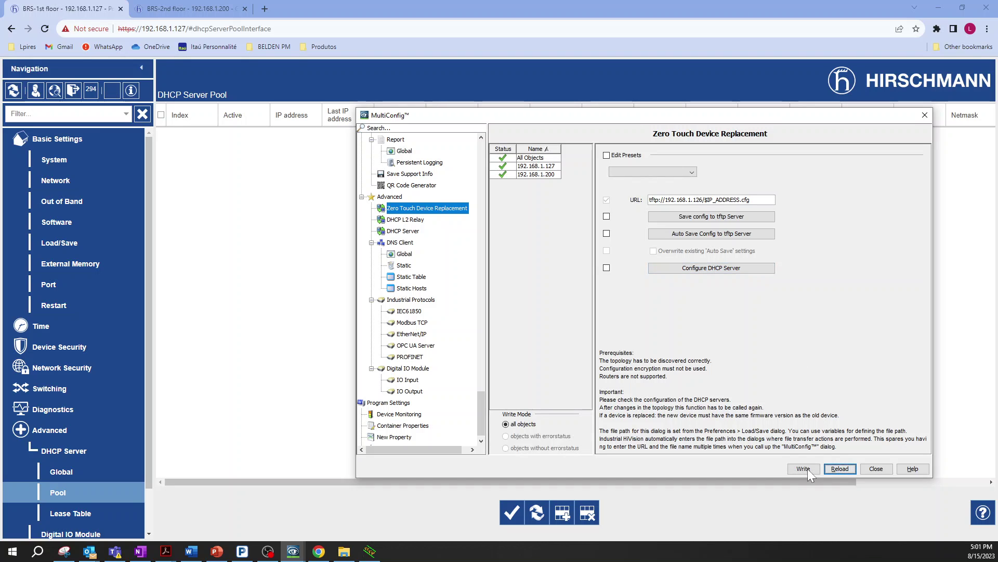
left_click(61, 472)
left_click(562, 513)
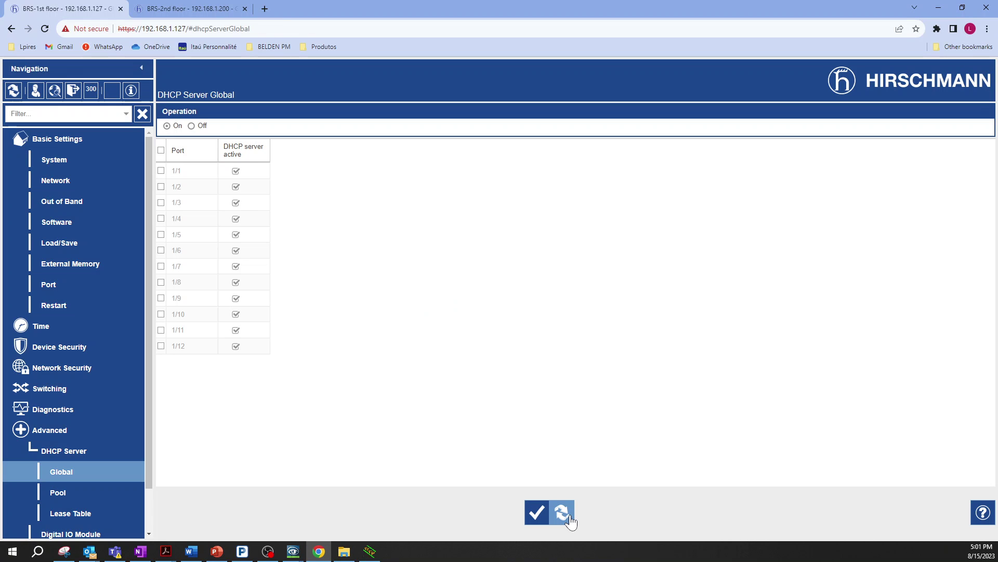
left_click(66, 489)
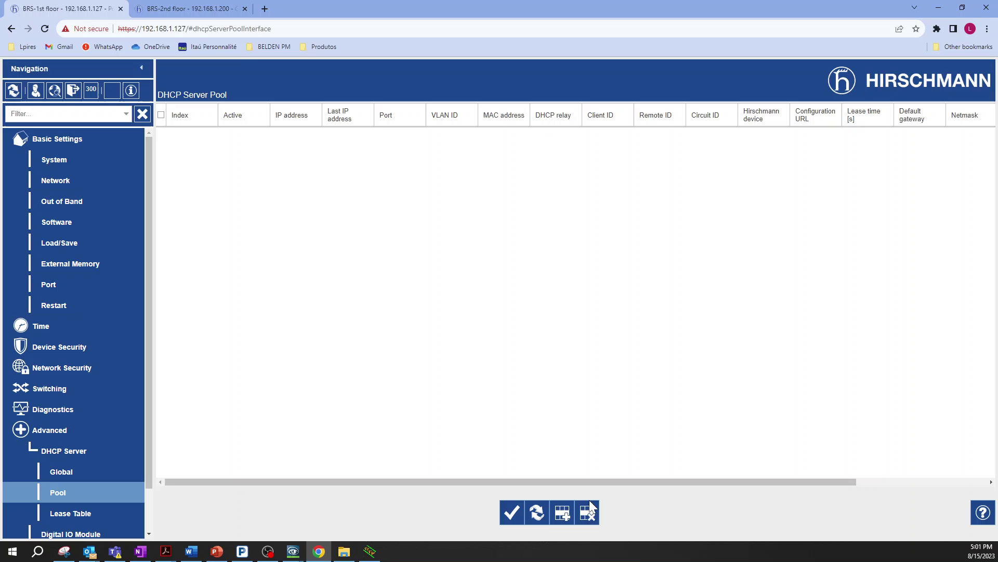
left_click(538, 512)
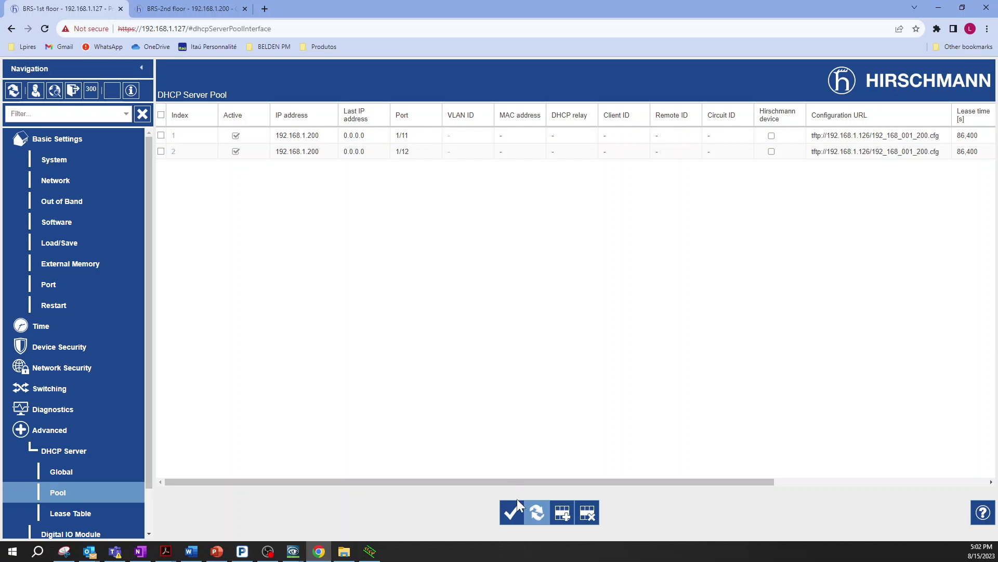
mouse_move(293, 551)
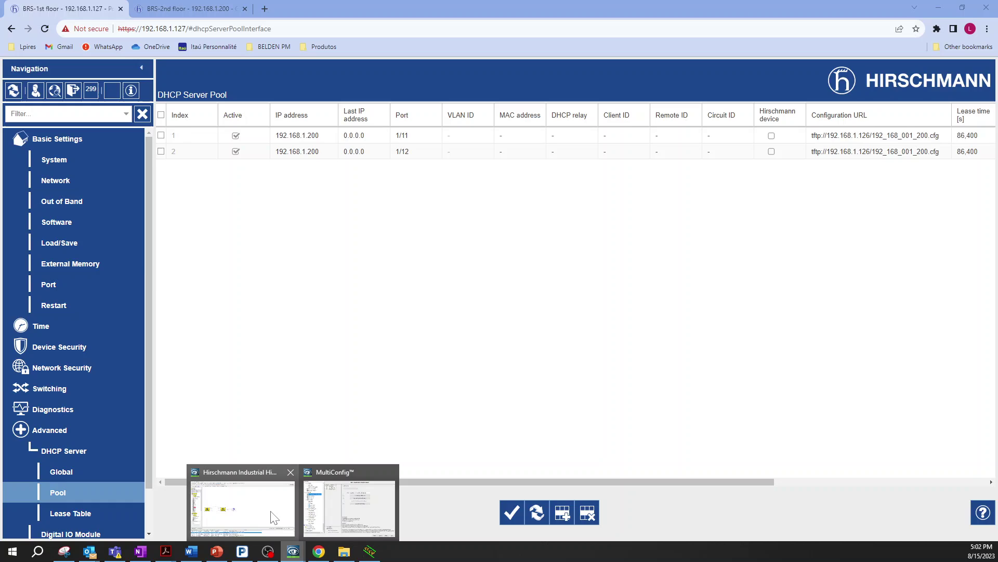
left_click(274, 517)
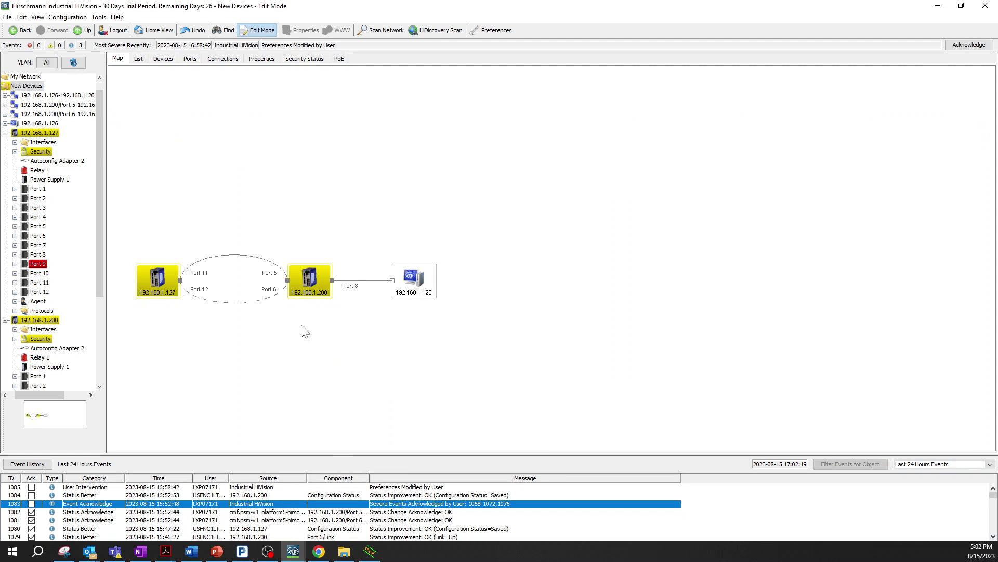
left_click(165, 288)
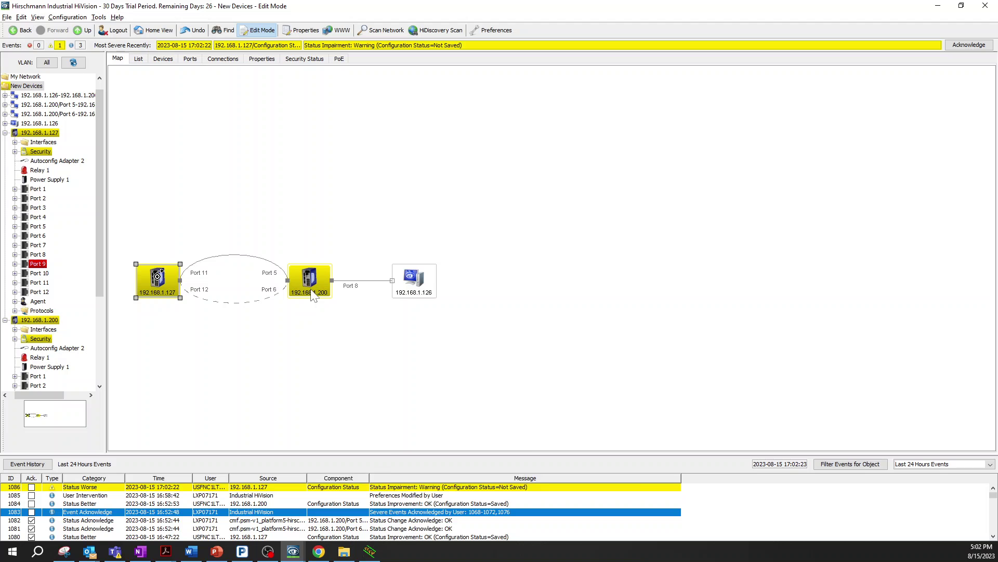
mouse_move(313, 296)
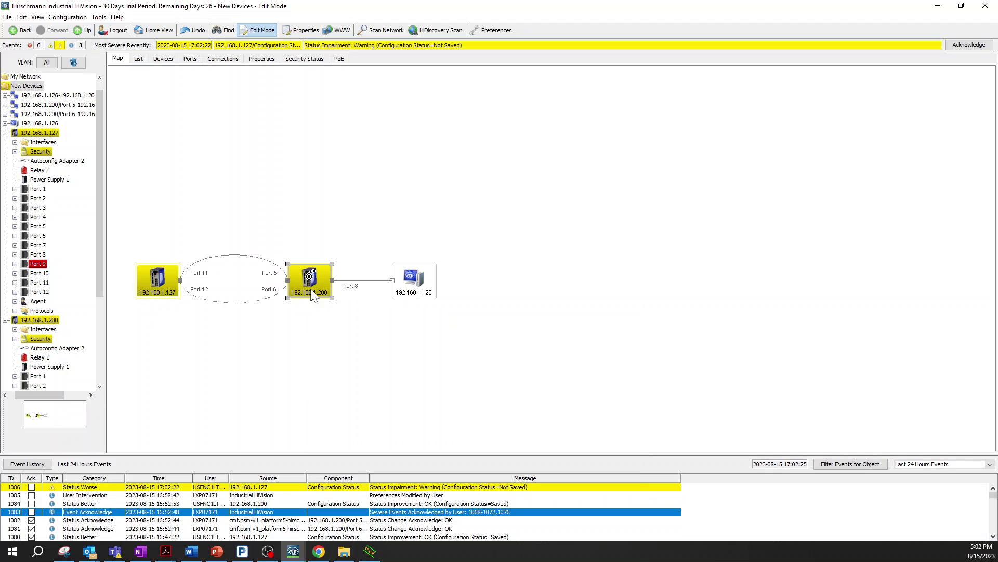
left_click(197, 270)
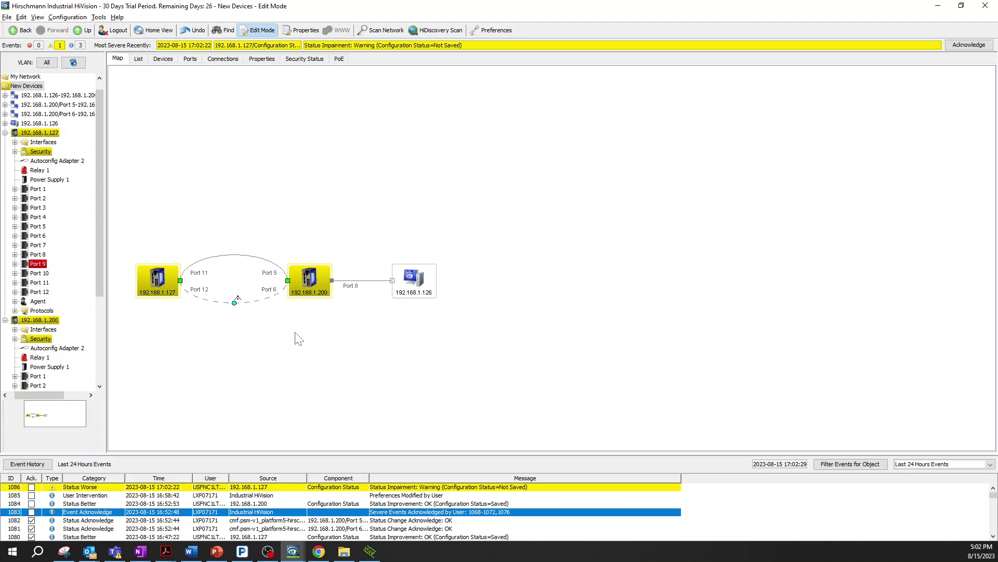
left_click(379, 360)
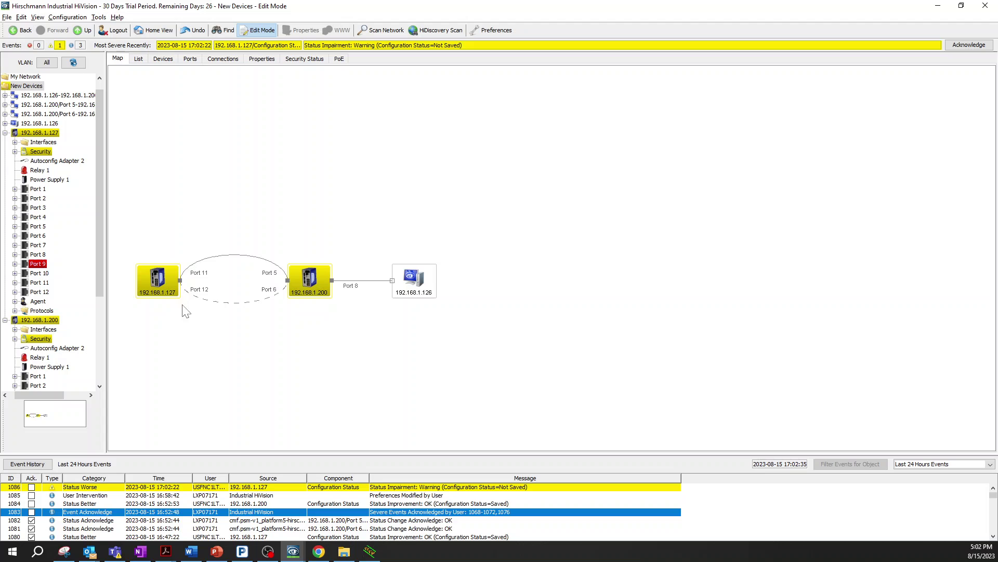
mouse_move(172, 298)
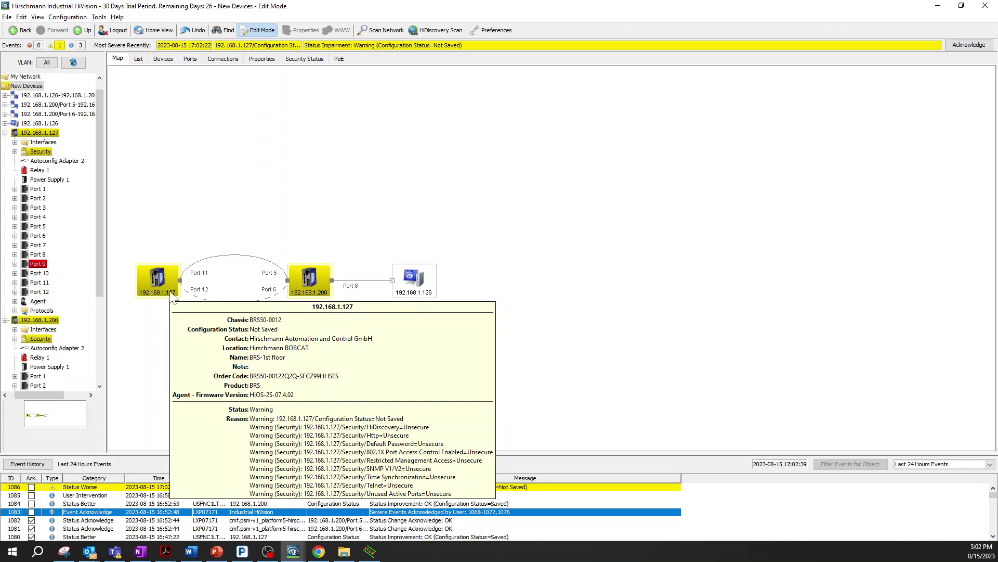
left_click(172, 296)
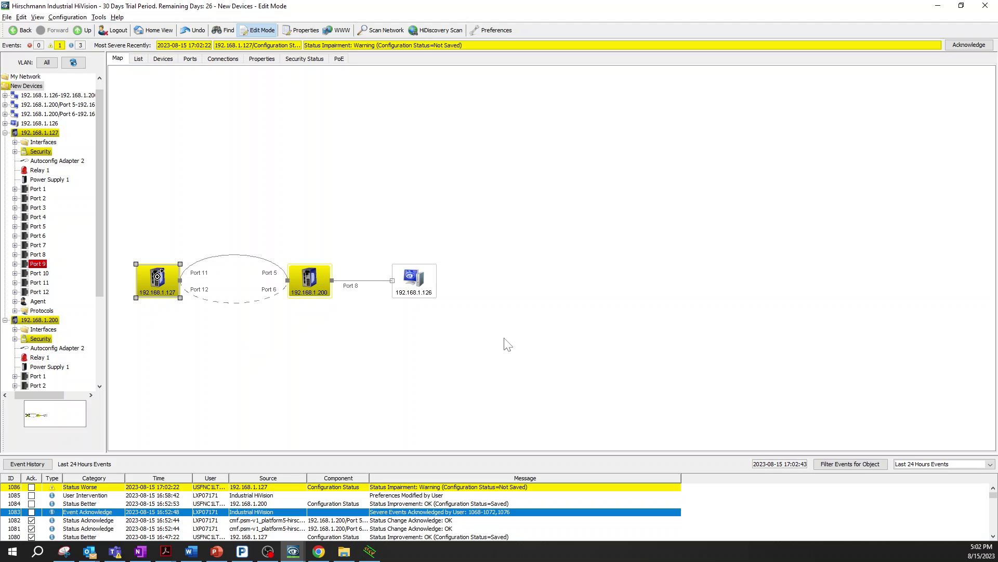
left_click(314, 552)
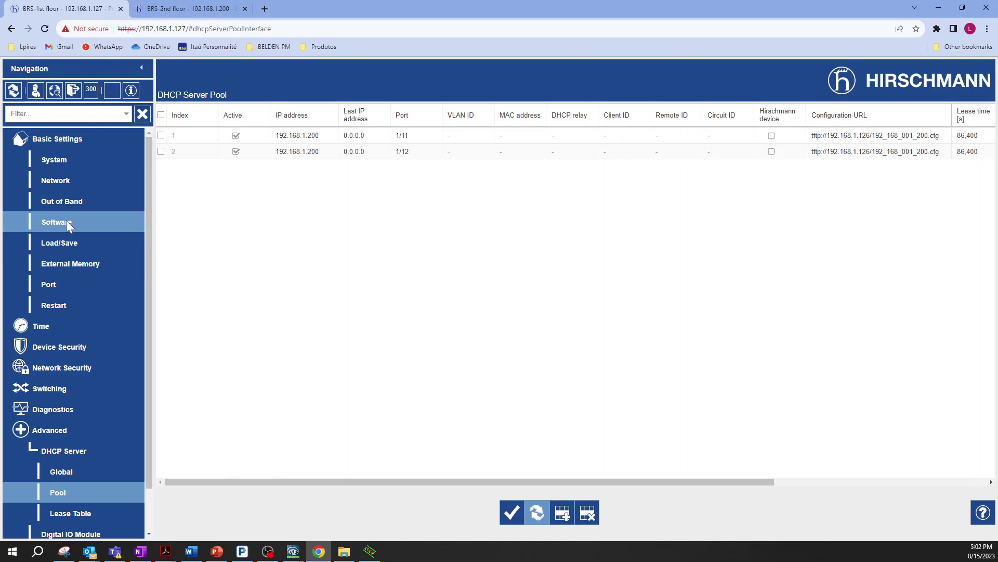
- Save switch 192.168.1.127's running configuration to NVM from the Load/Save page and acknowledge the confirmation
left_click(70, 243)
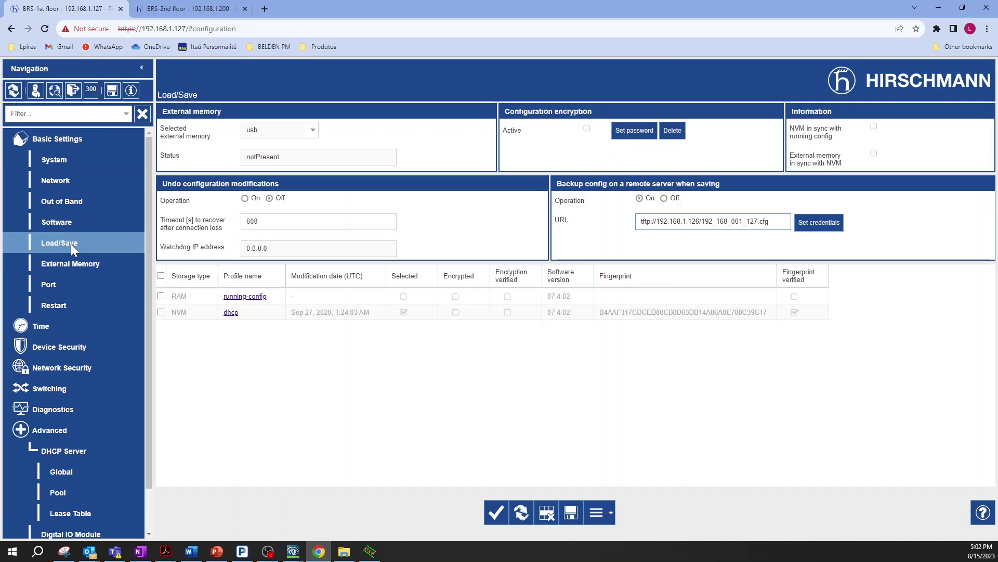
left_click(572, 516)
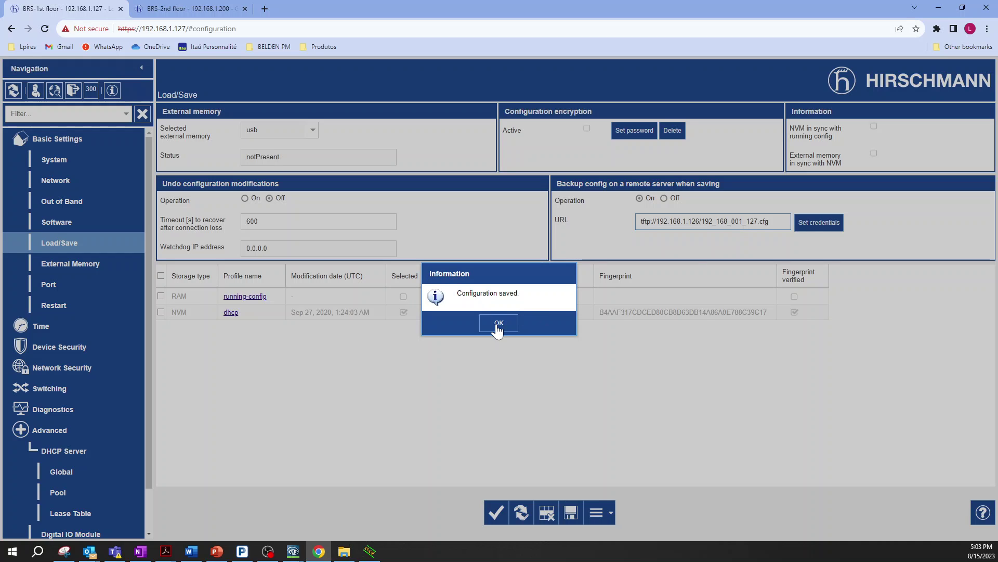
left_click(498, 324)
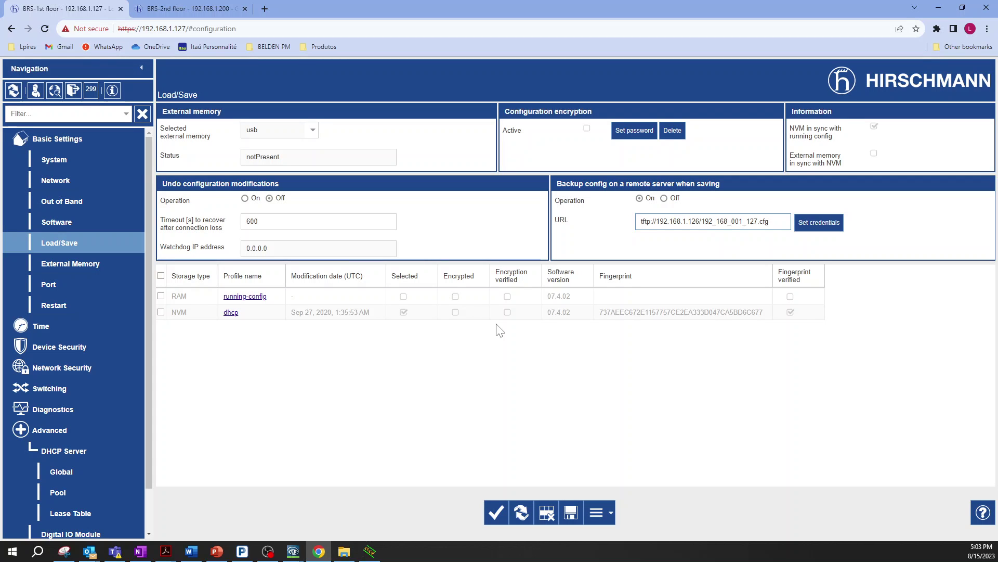
key("alt+Tab")
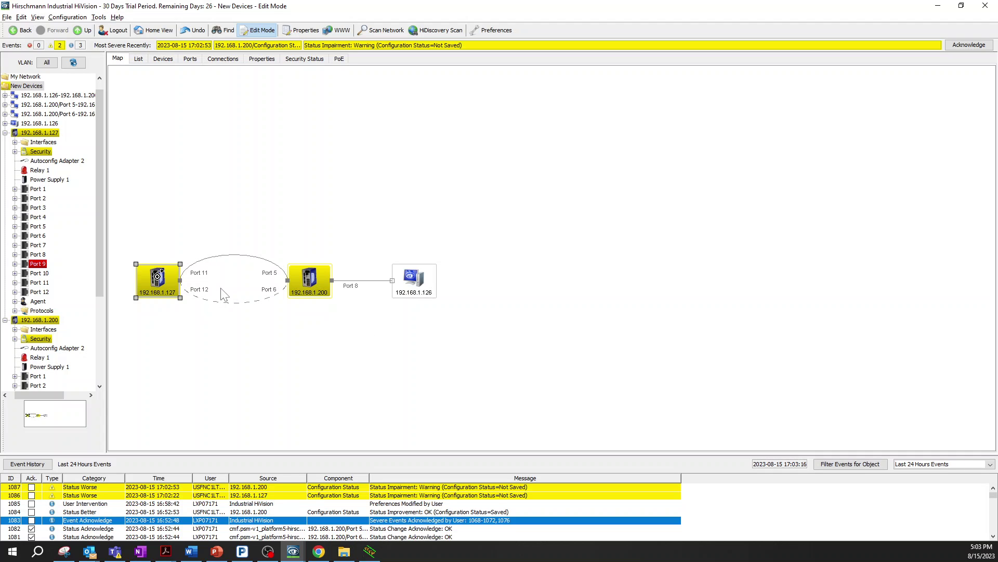
key("alt+Tab")
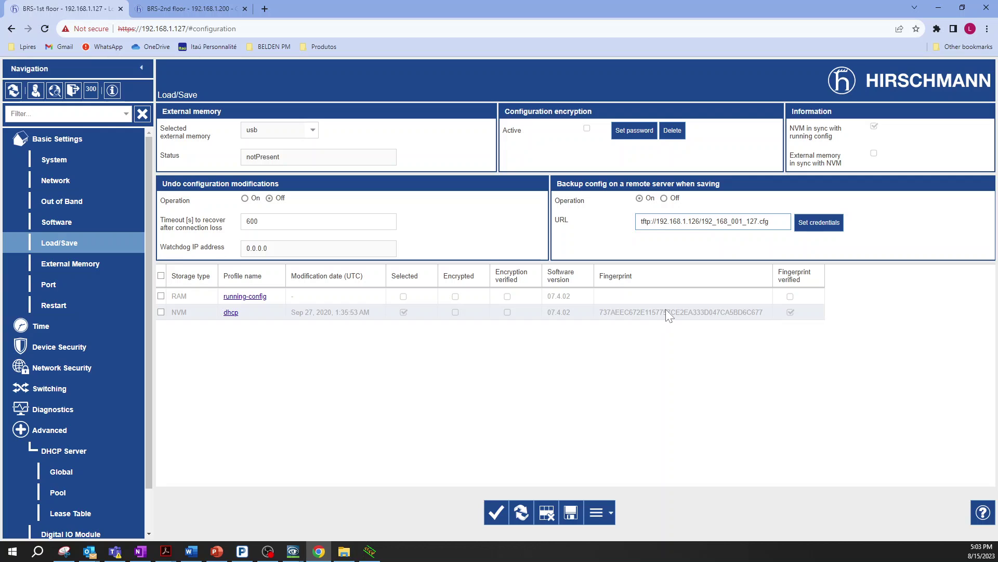
- Reset switch 192.168.1.127 to factory defaults with 'Back to factory...', then bring Industrial HiVision forward
left_click(599, 513)
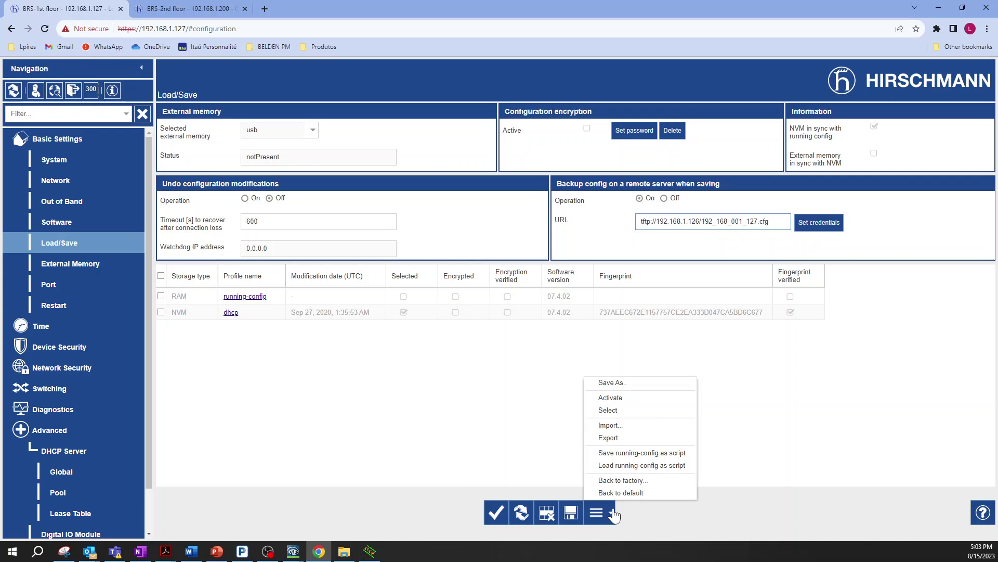
left_click(648, 480)
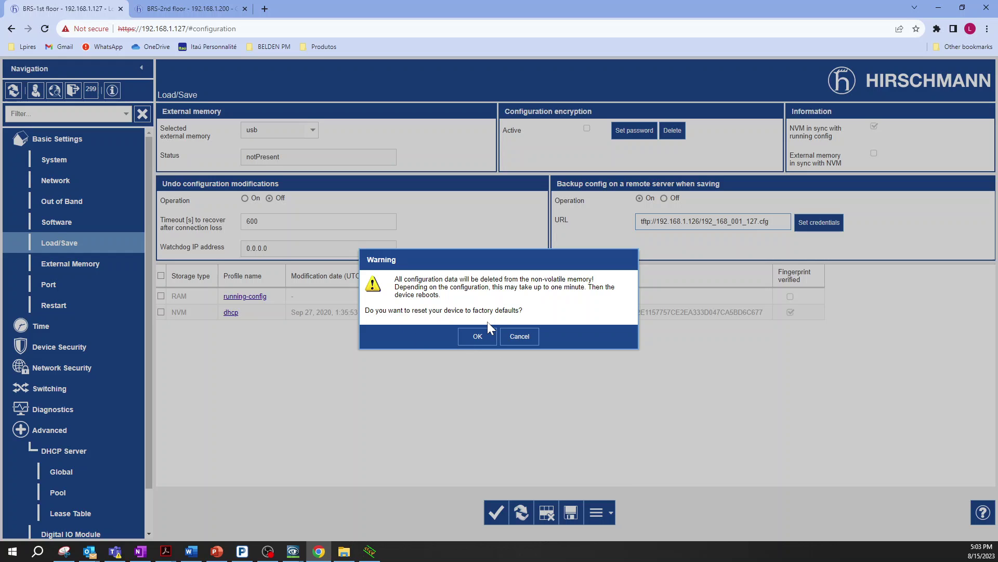
left_click(478, 336)
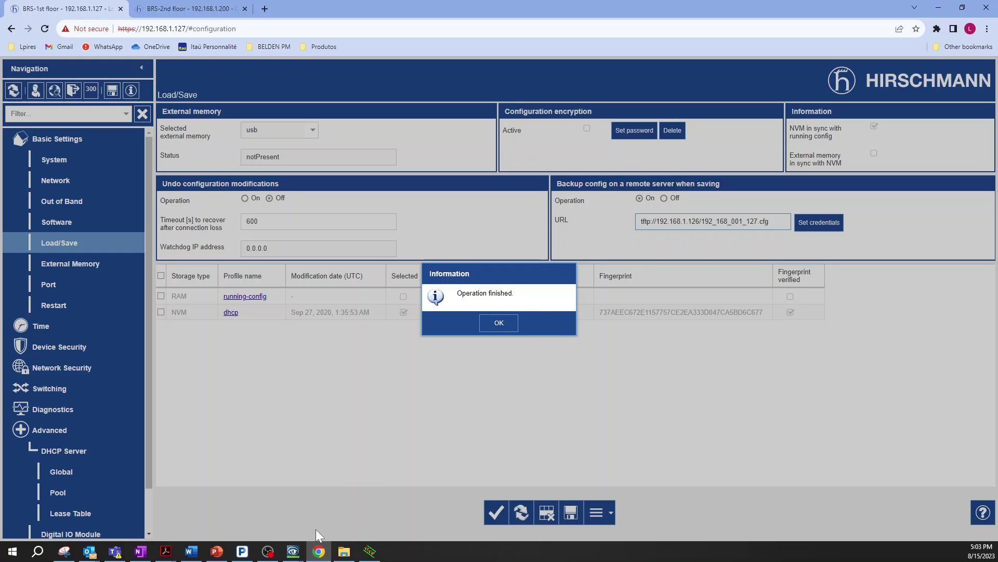
mouse_move(318, 556)
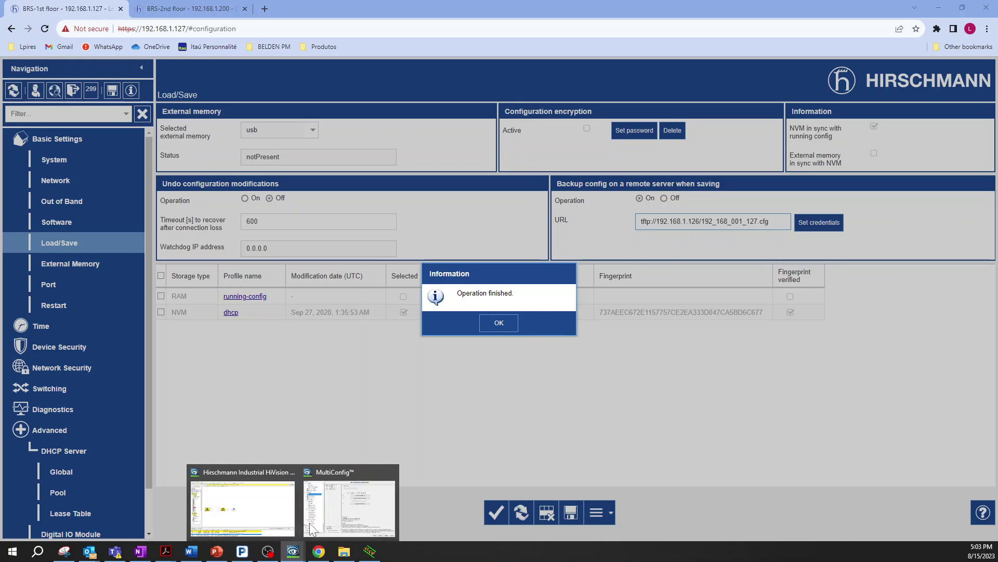
left_click(269, 514)
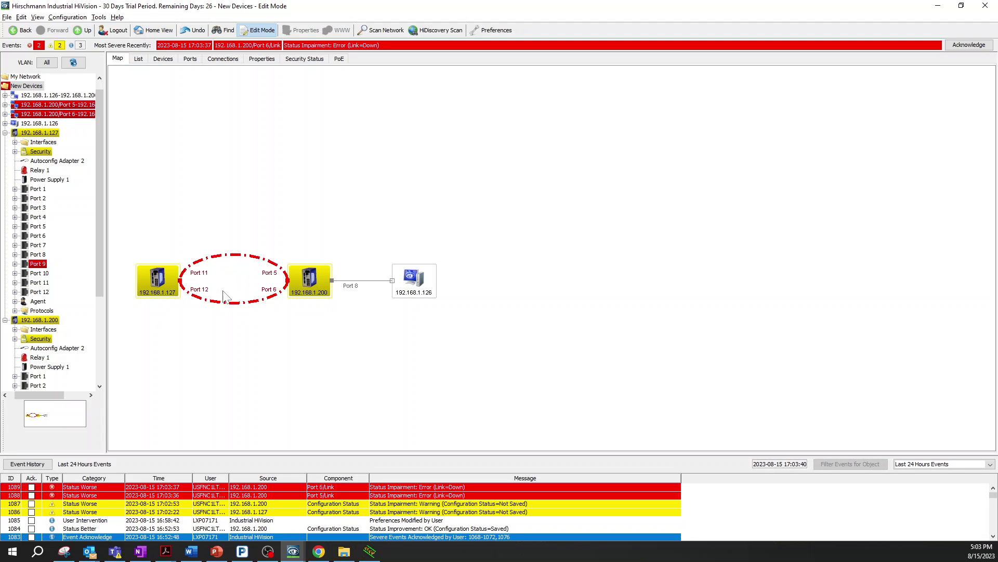
- Watch the HiVision map show the ring links on ports 5 and 6 go down
mouse_move(165, 301)
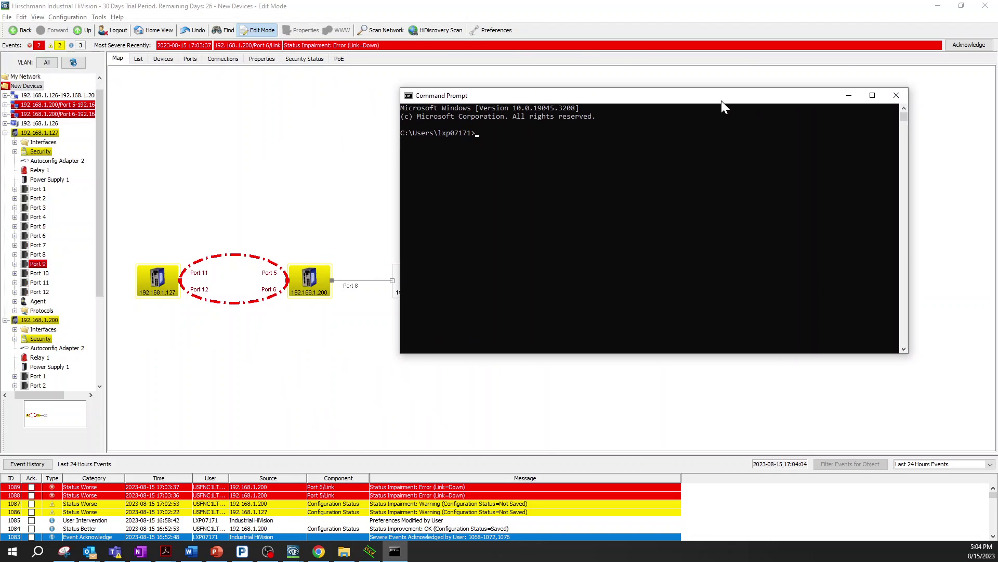
- Run 'ping -t 192.168.1.127' and watch until the rebooted switch replies again
left_click_drag(721, 100, 752, 137)
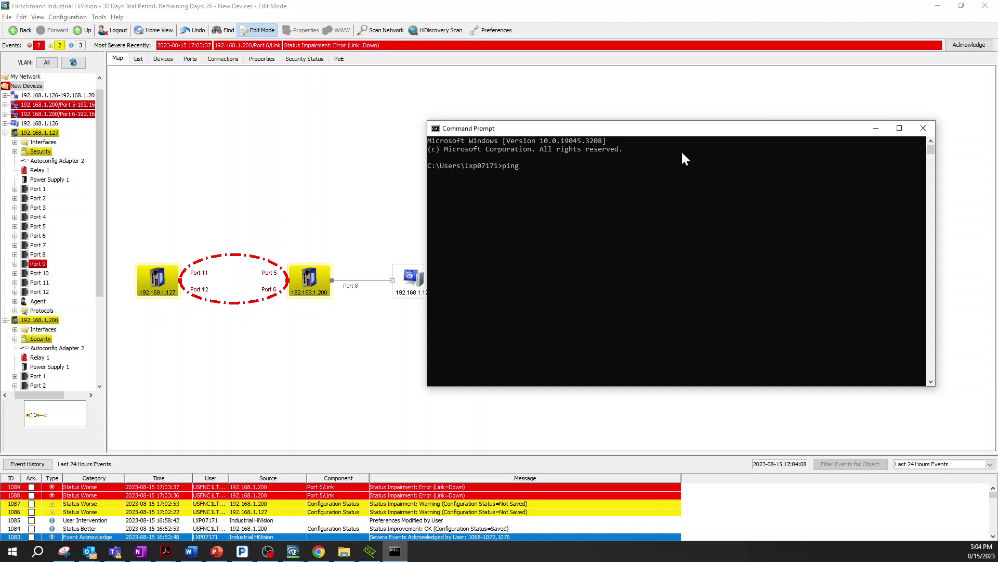
type("t 192.168.1.127")
key("Return")
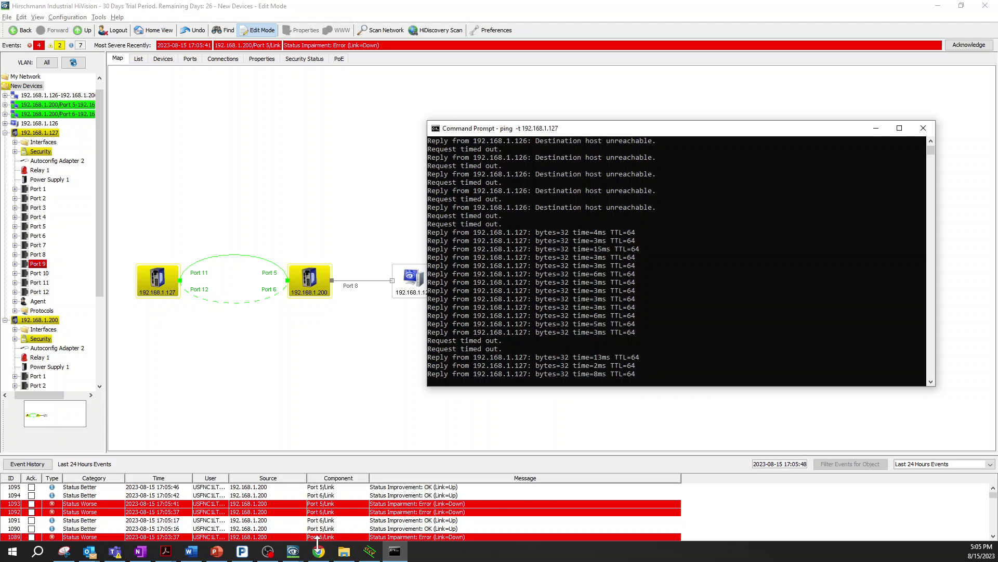
- In Chrome, dismiss the leftover messages, reload the switch page and proceed past the certificate warning
left_click(318, 551)
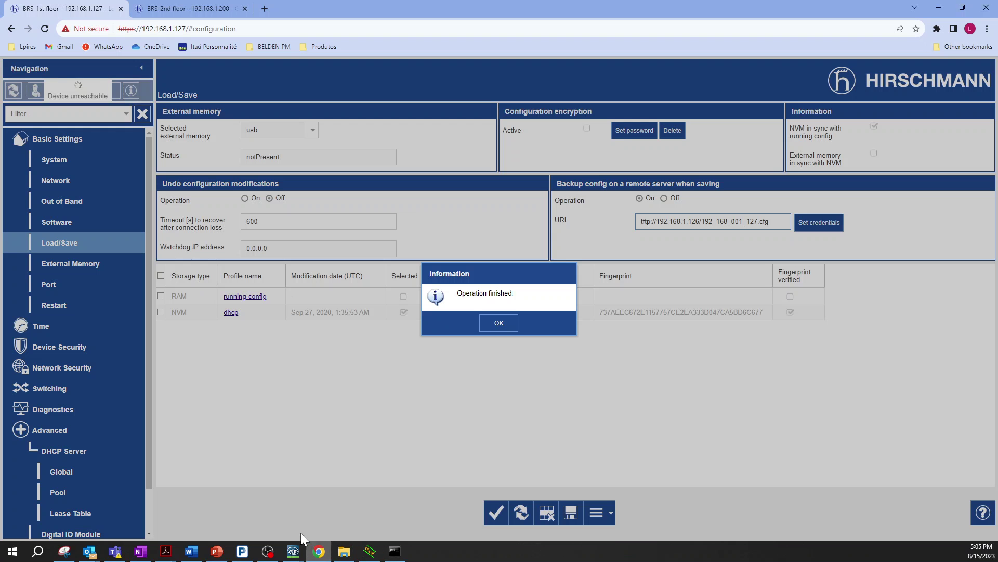
left_click(495, 326)
left_click(498, 323)
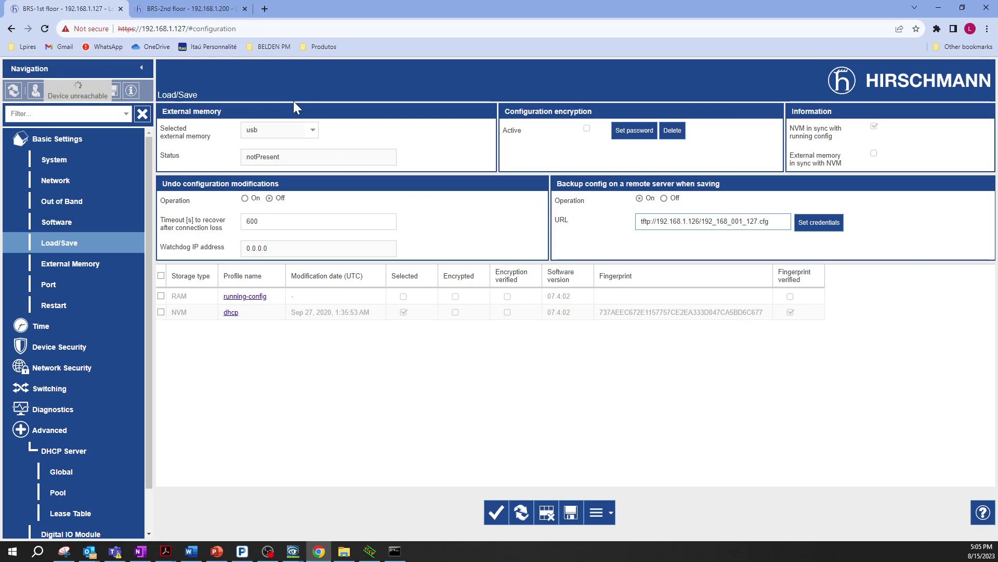
key("ctrl+l")
key("Return")
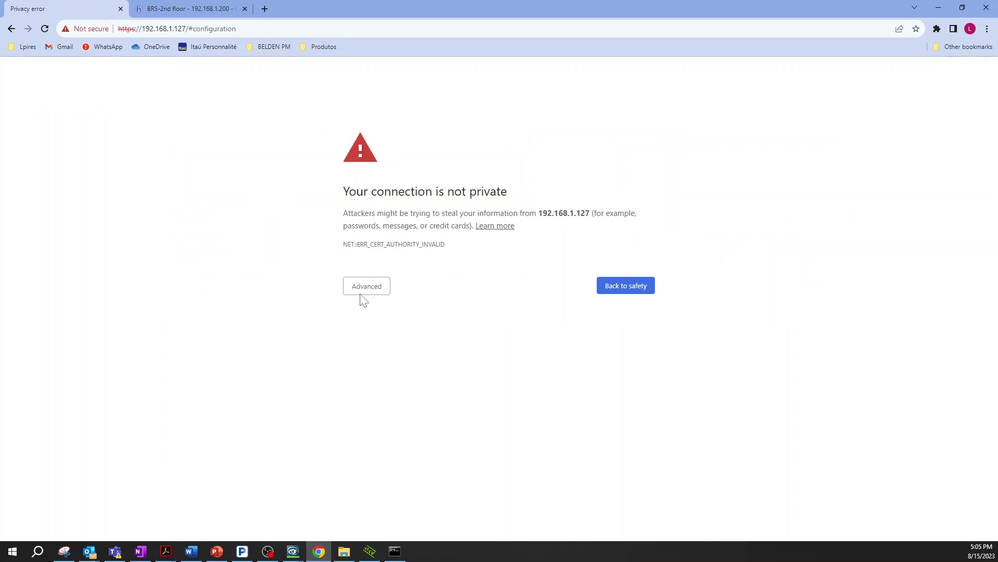
left_click(361, 292)
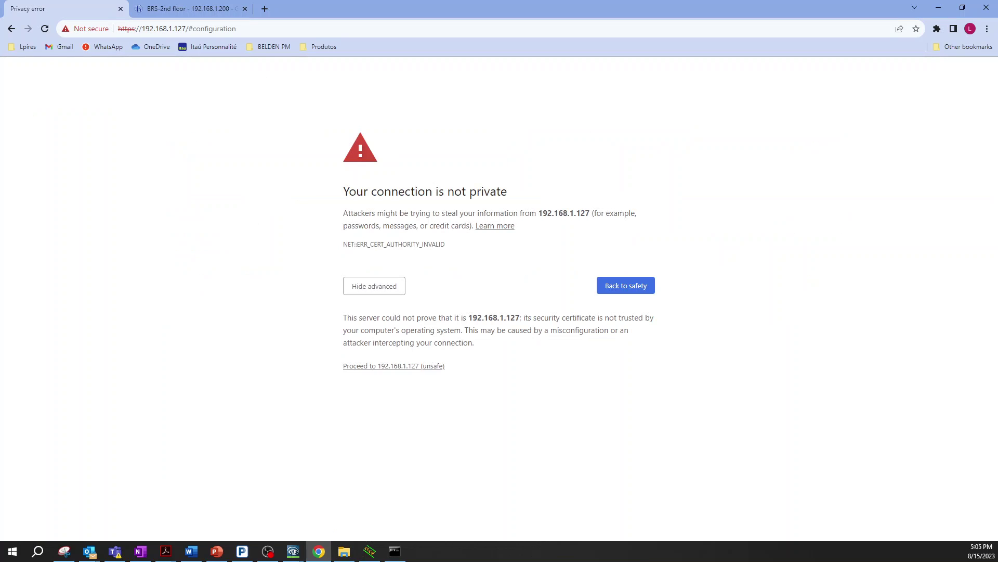
left_click(372, 366)
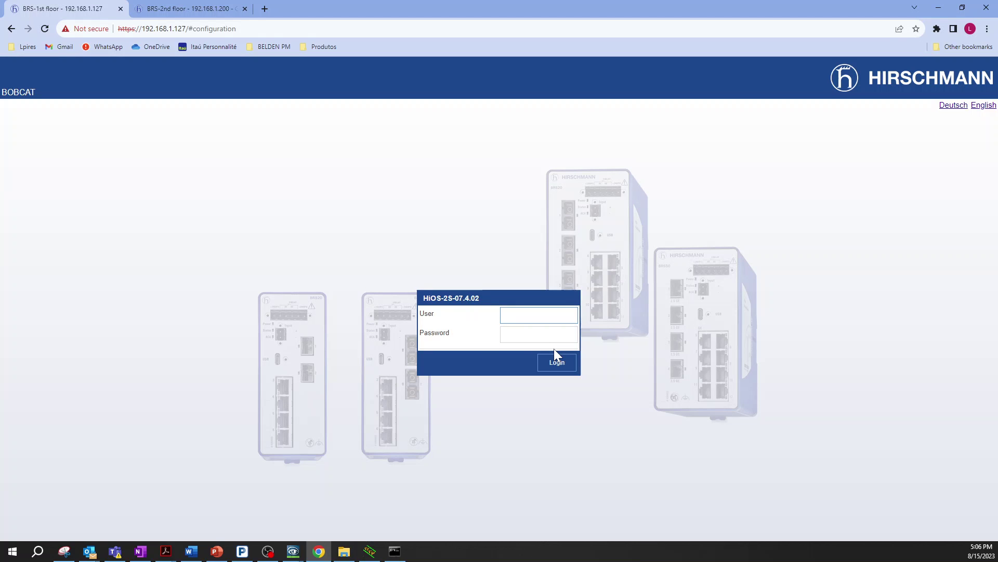
- Log in to switch 192.168.1.127 with the admin user and its password
type("admin")
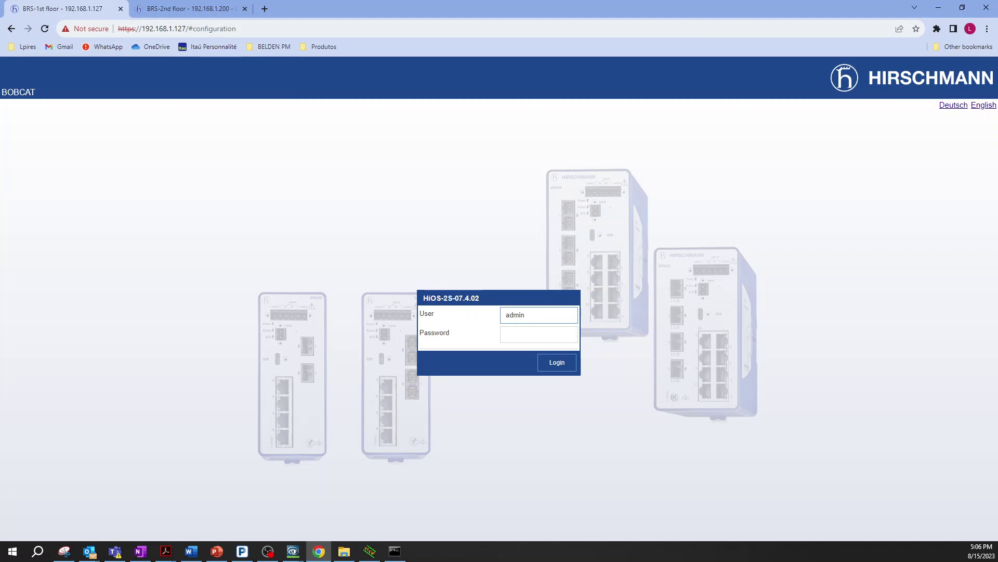
left_click(521, 333)
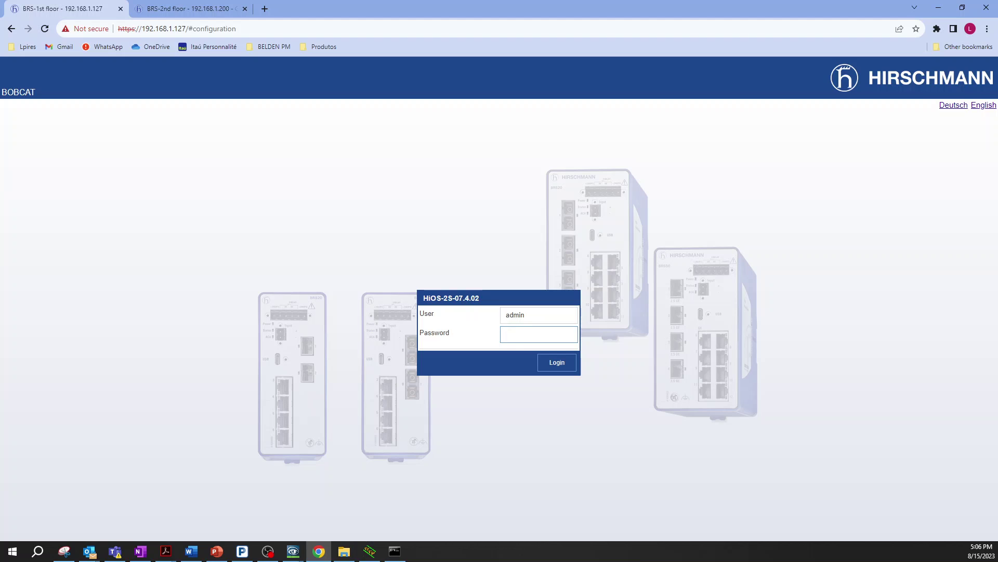
type("•••••••")
left_click(568, 363)
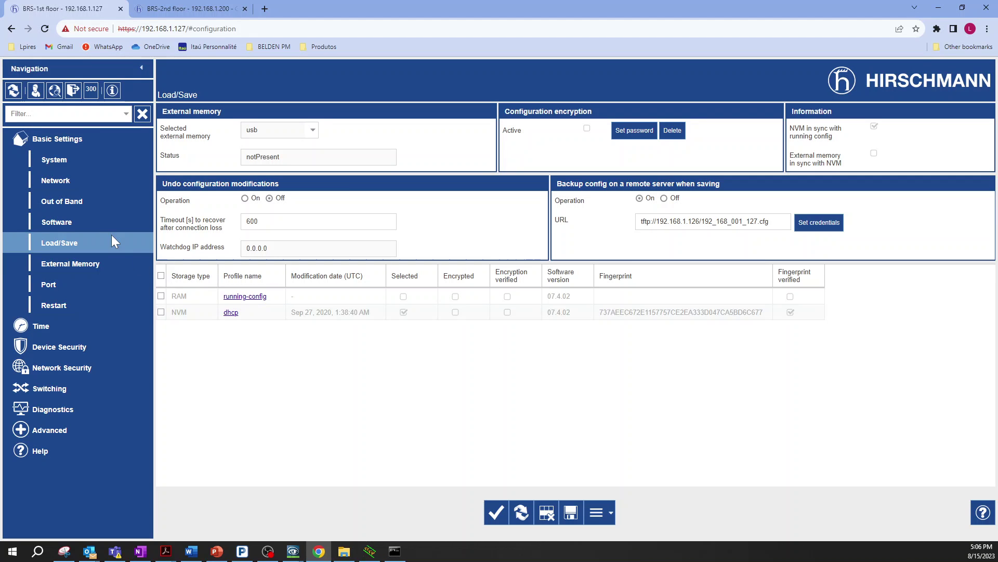
- Go to Advanced > DHCP Server > Pool to check the 192.168.1.200 entries on ports 1/11 and 1/12
left_click(74, 165)
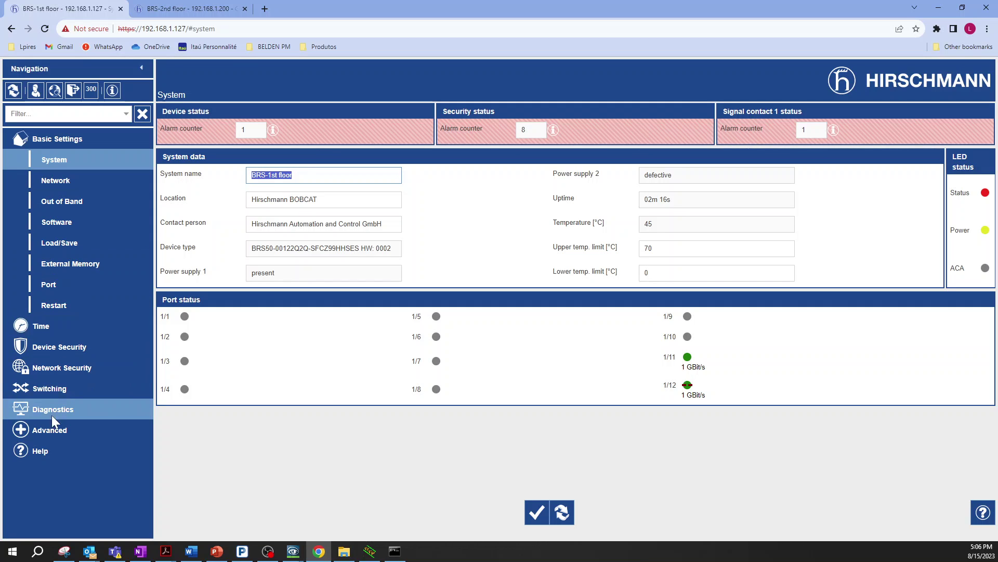
left_click(76, 247)
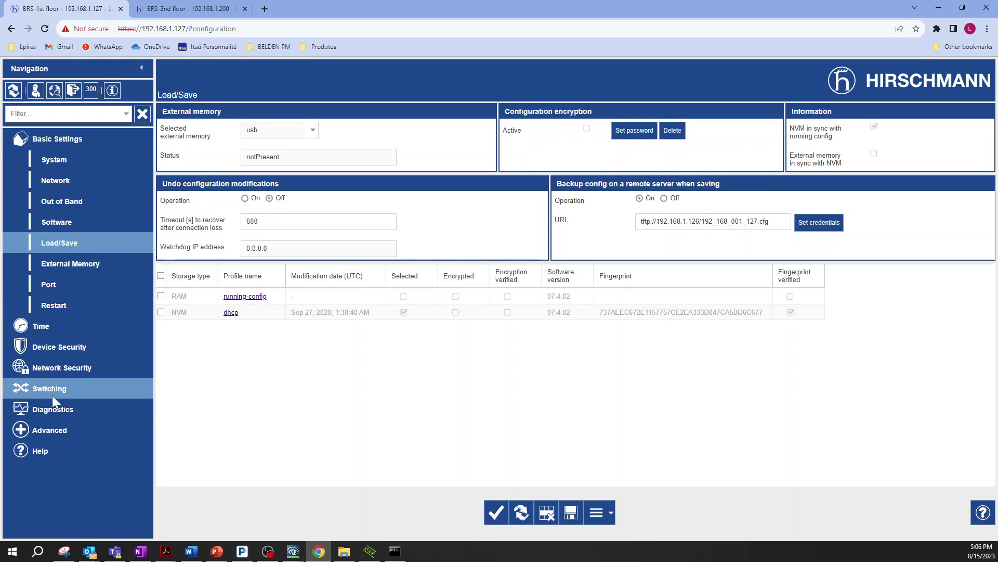
left_click(35, 428)
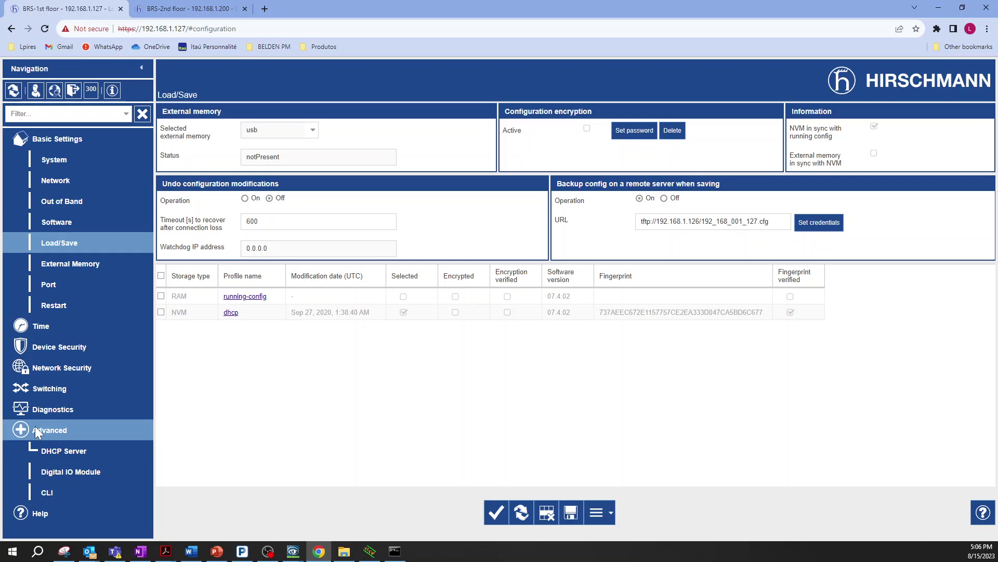
left_click(62, 451)
left_click(70, 470)
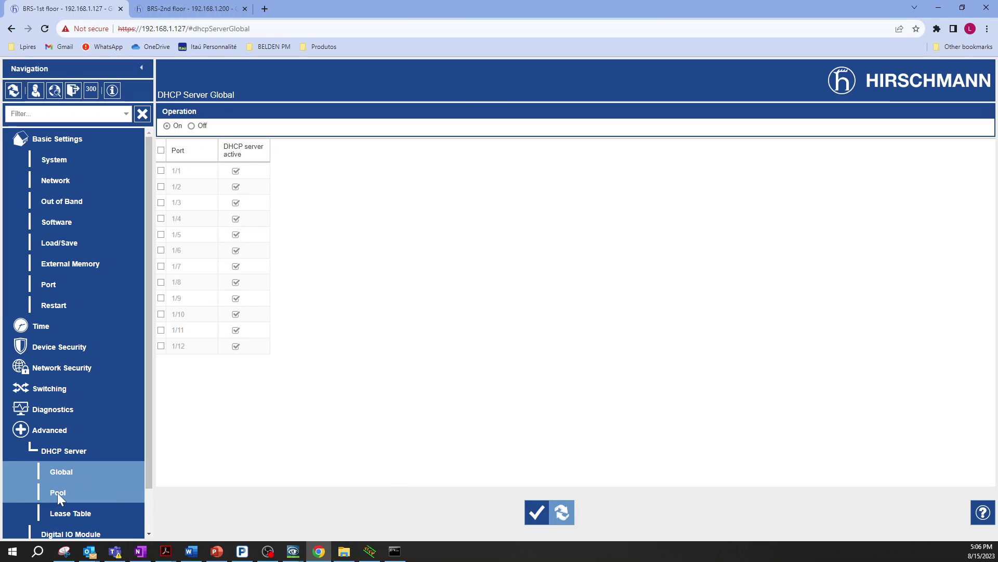
left_click(58, 492)
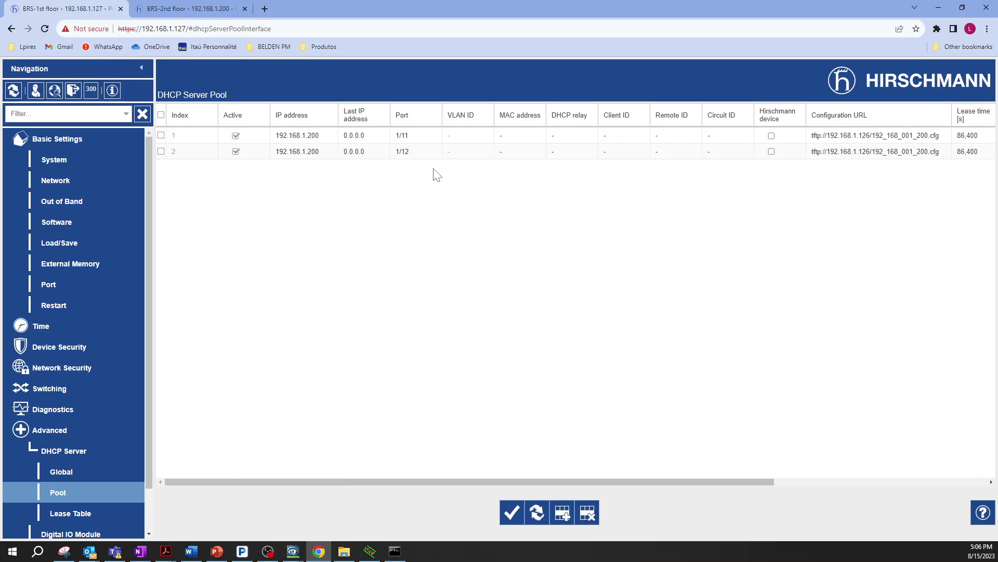